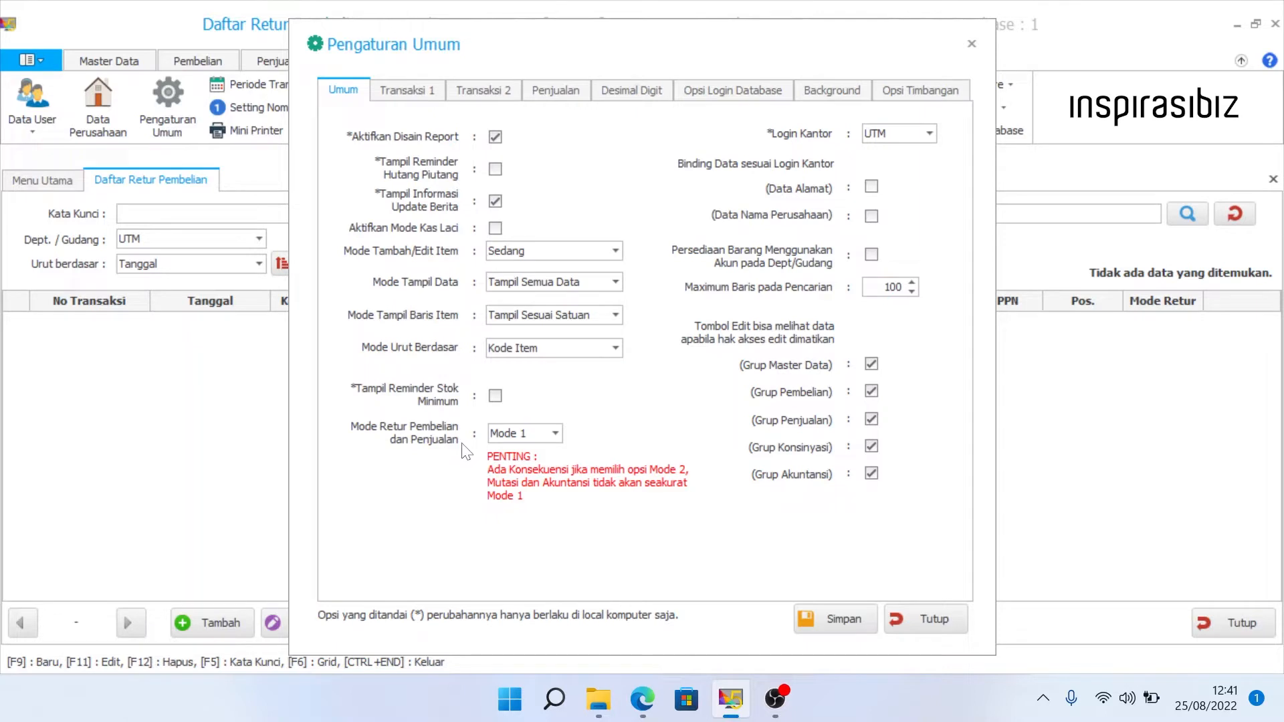
# Close the general settings after viewing the return mode options, and start a new purchase return.
pyautogui.click(554, 435)
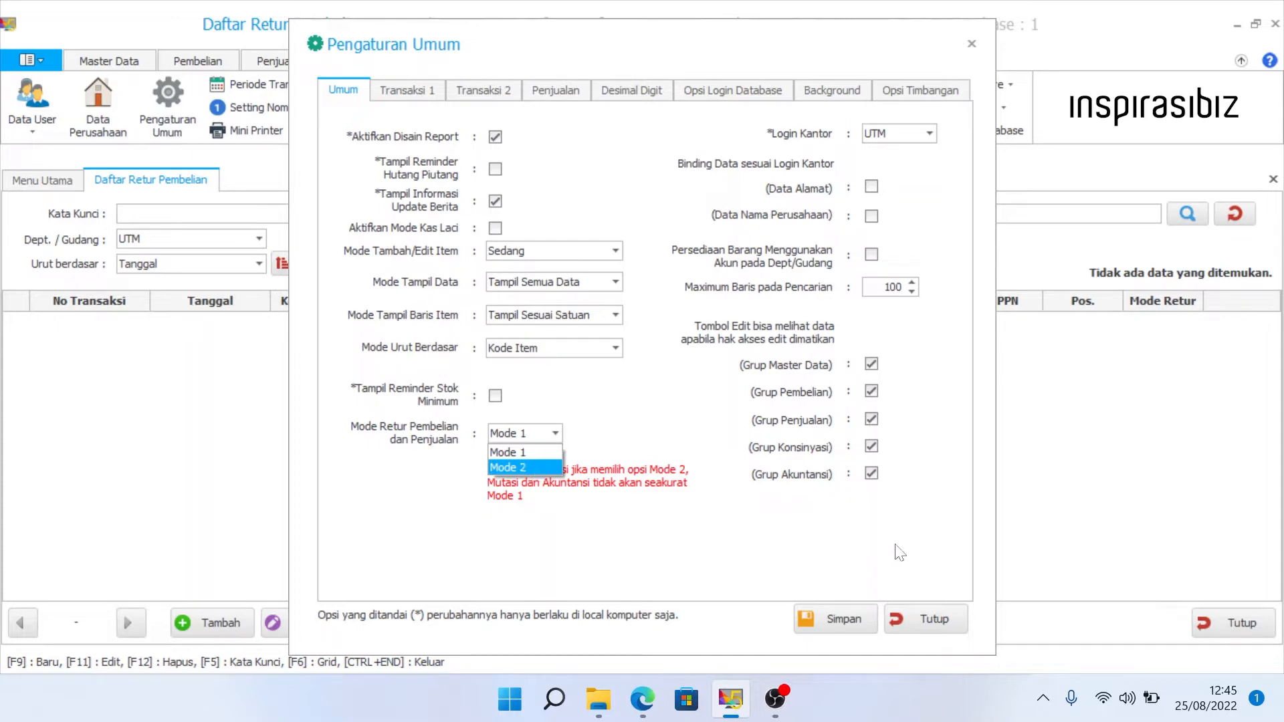
pyautogui.click(913, 616)
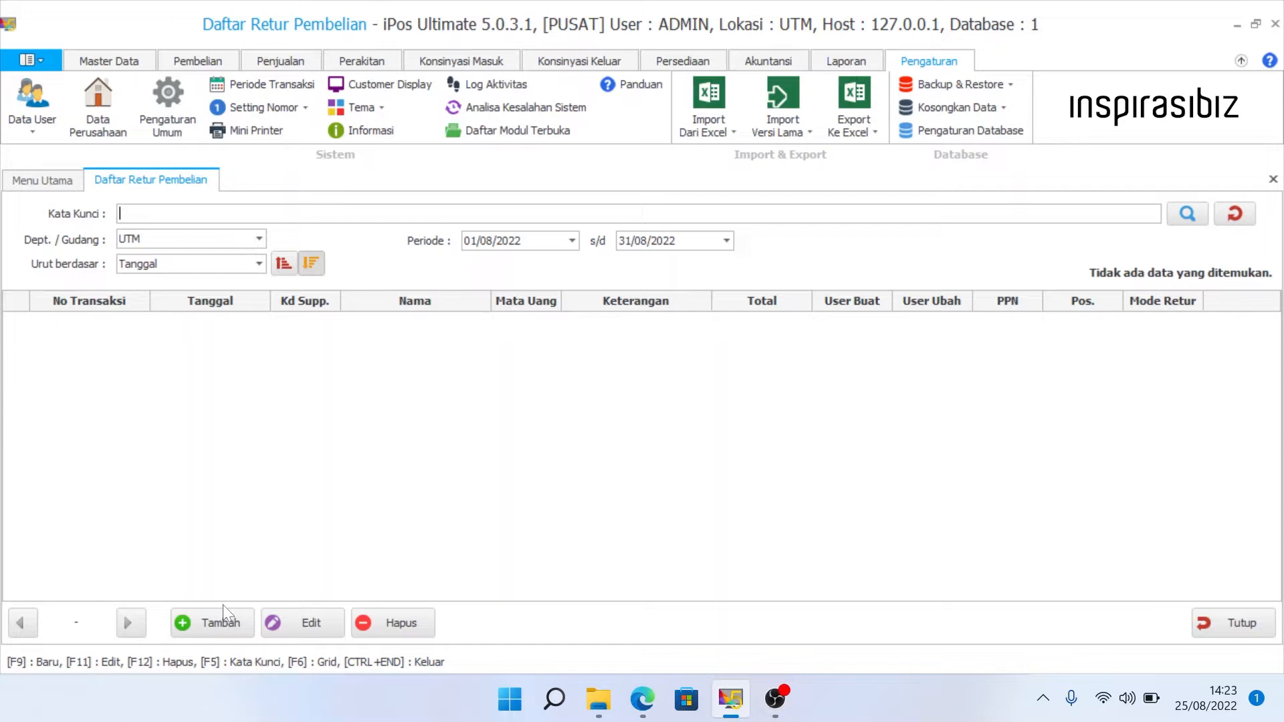
pyautogui.click(213, 621)
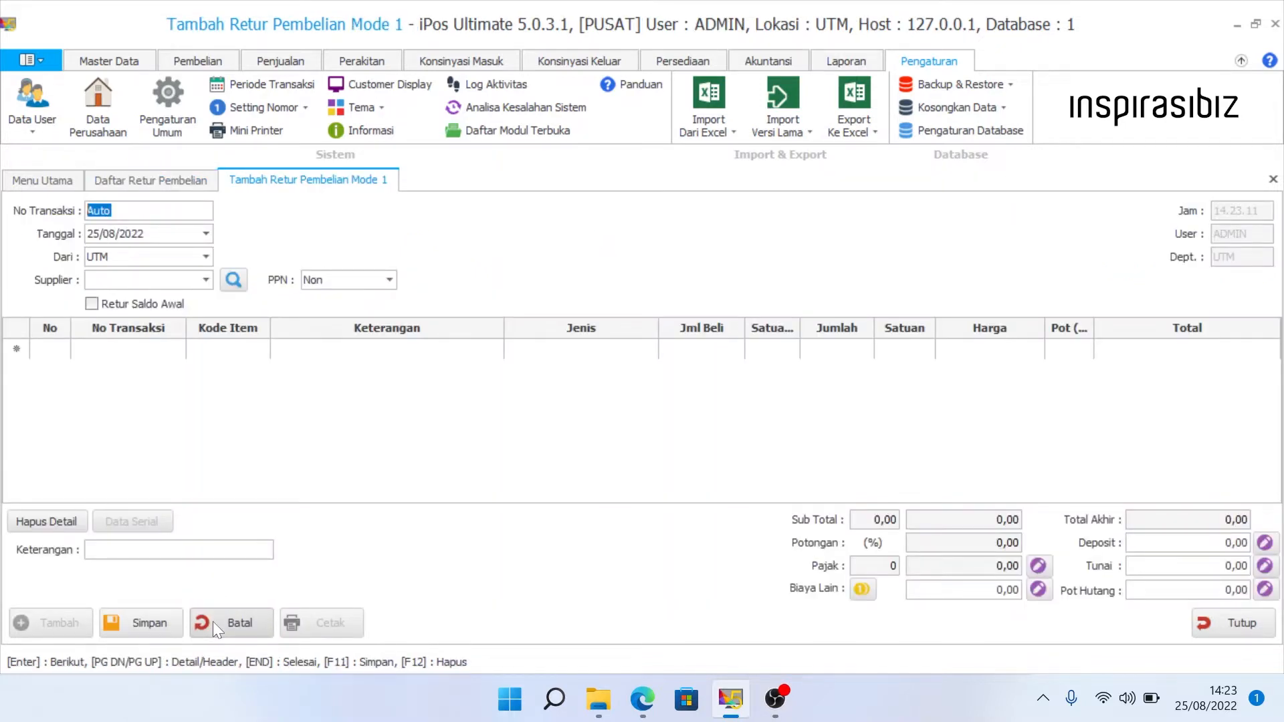
# Go through the transaction number, date, source, supplier and PPN fields of the new purchase return.
pyautogui.click(142, 211)
pyautogui.moveTo(111, 211); pyautogui.dragTo(87, 211)
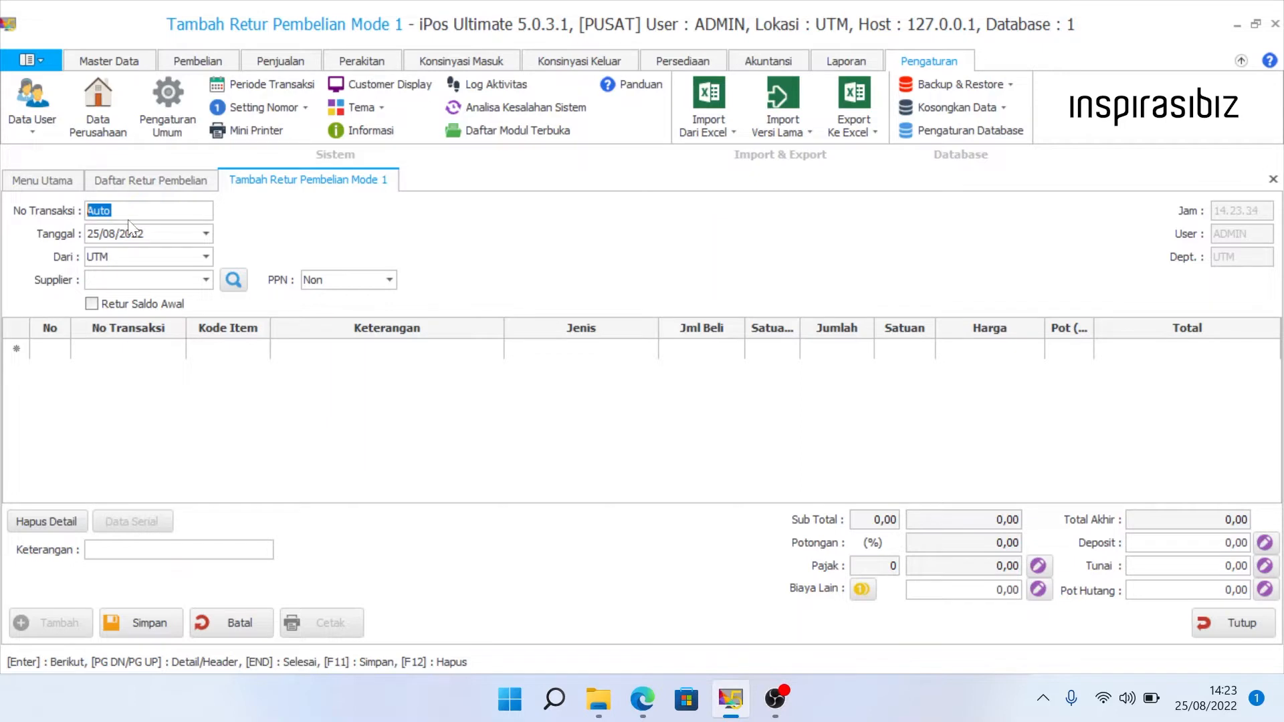
pyautogui.press('Return')
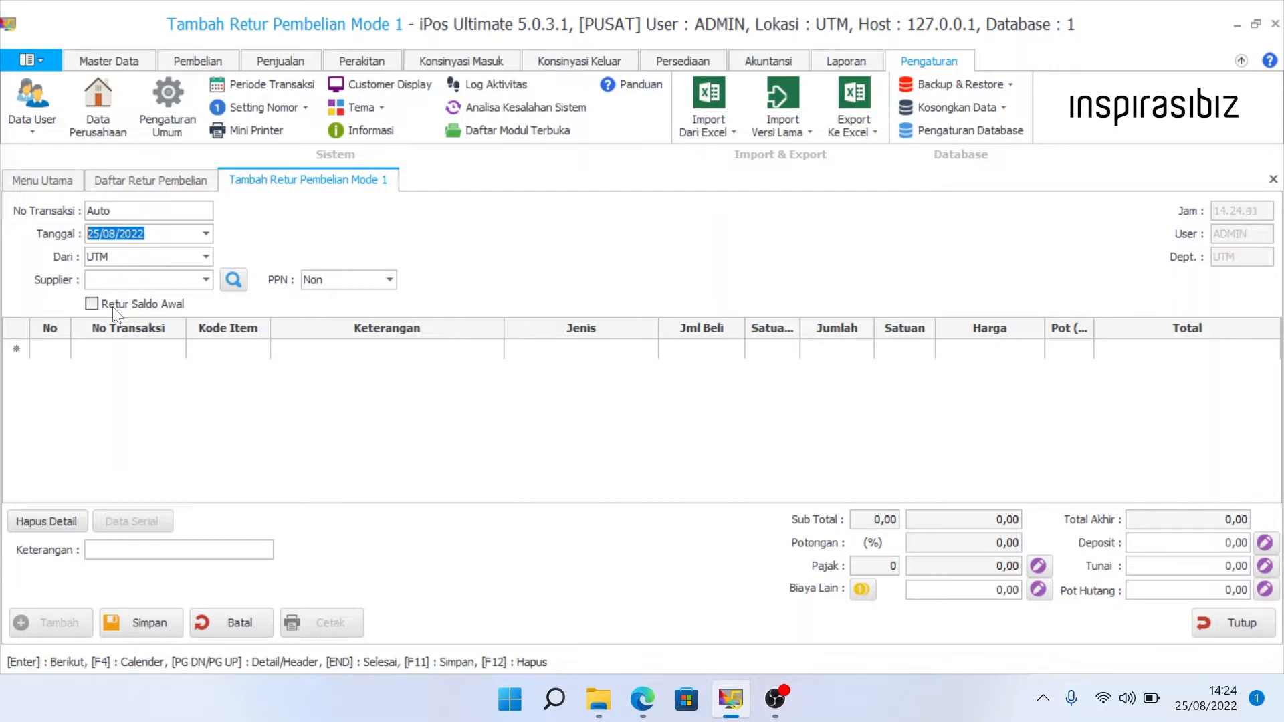
pyautogui.press('Return')
pyautogui.press('Return')
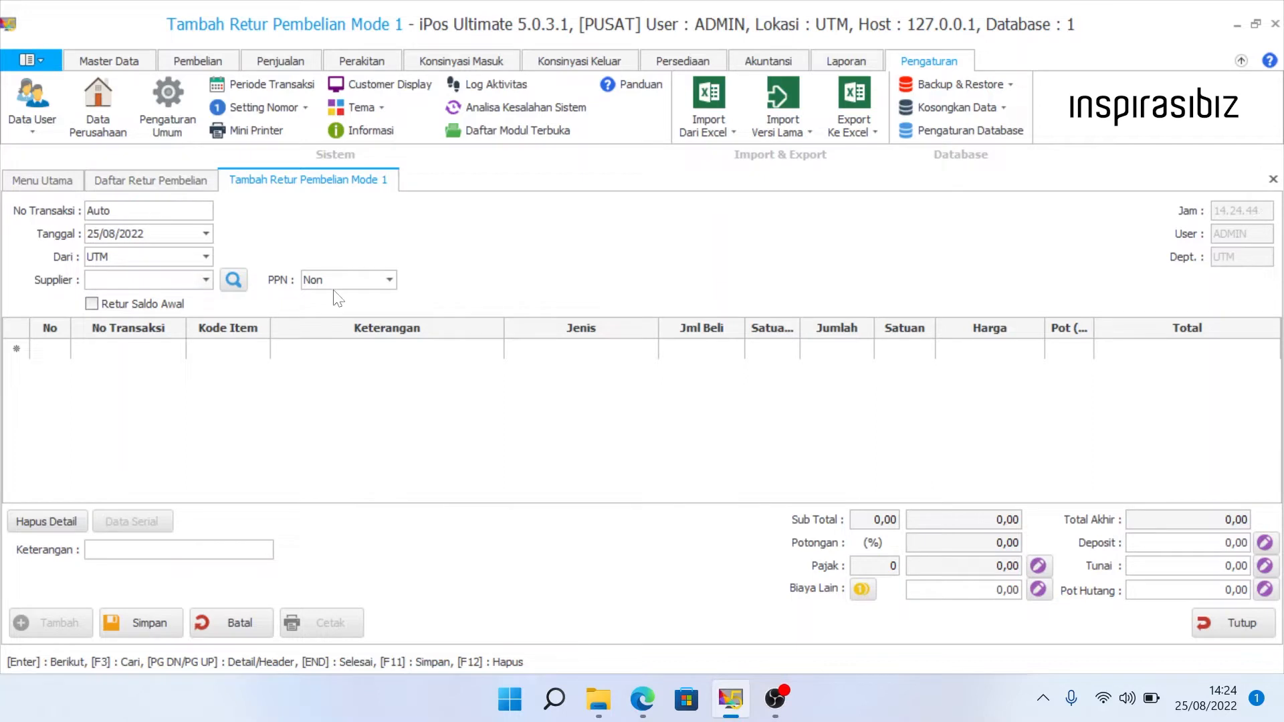
pyautogui.click(348, 278)
pyautogui.click(348, 278)
# Enable Retur Saldo Awal on the new return, look over its header fields, and disable the option again.
pyautogui.click(154, 303)
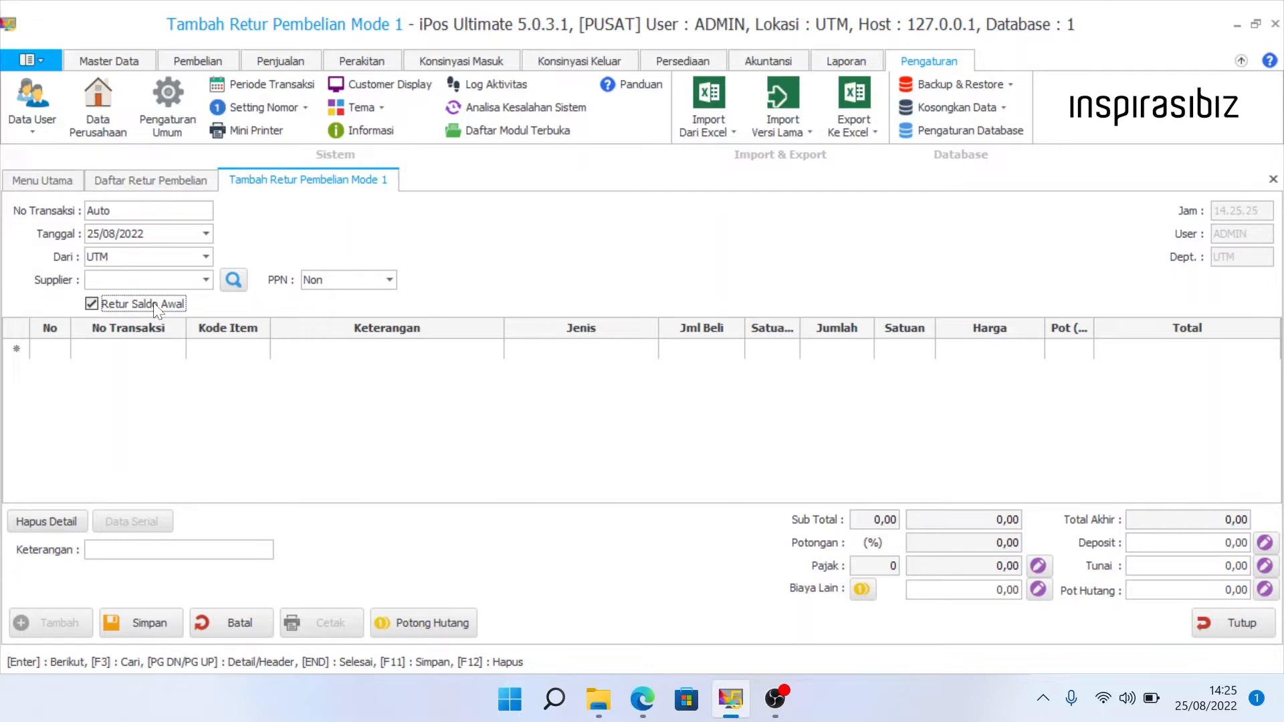
pyautogui.click(118, 261)
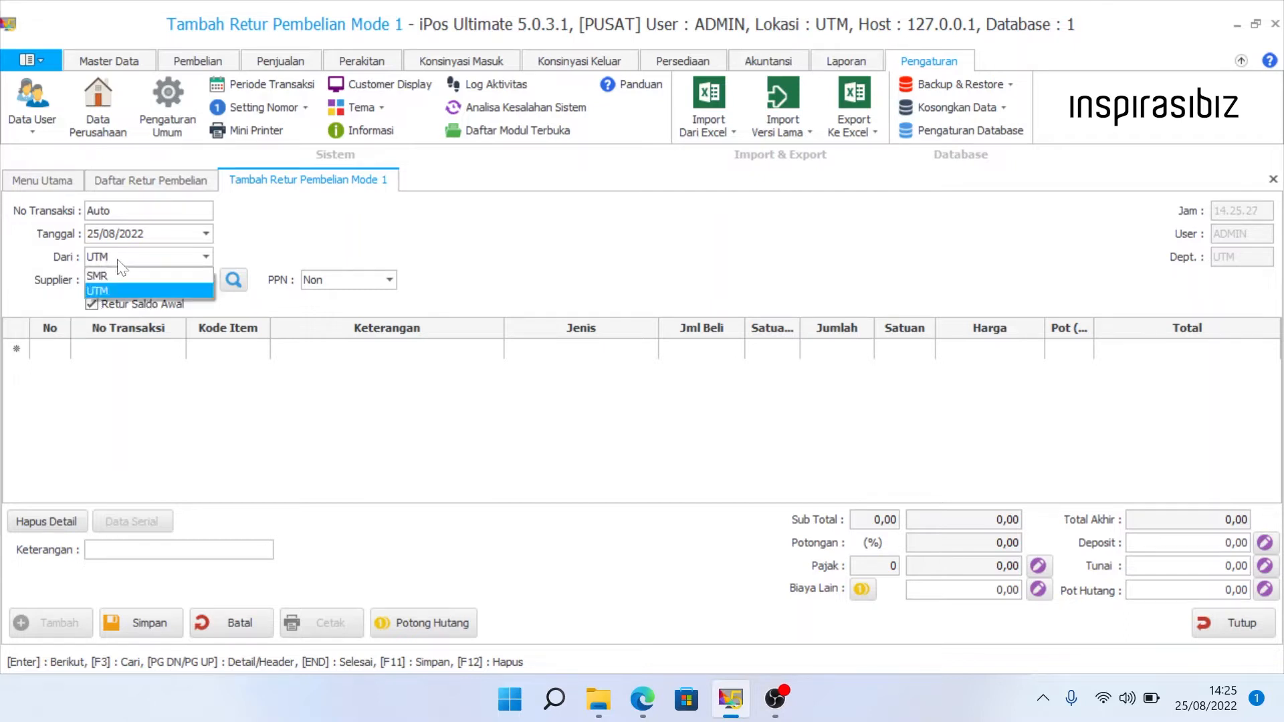
pyautogui.click(118, 261)
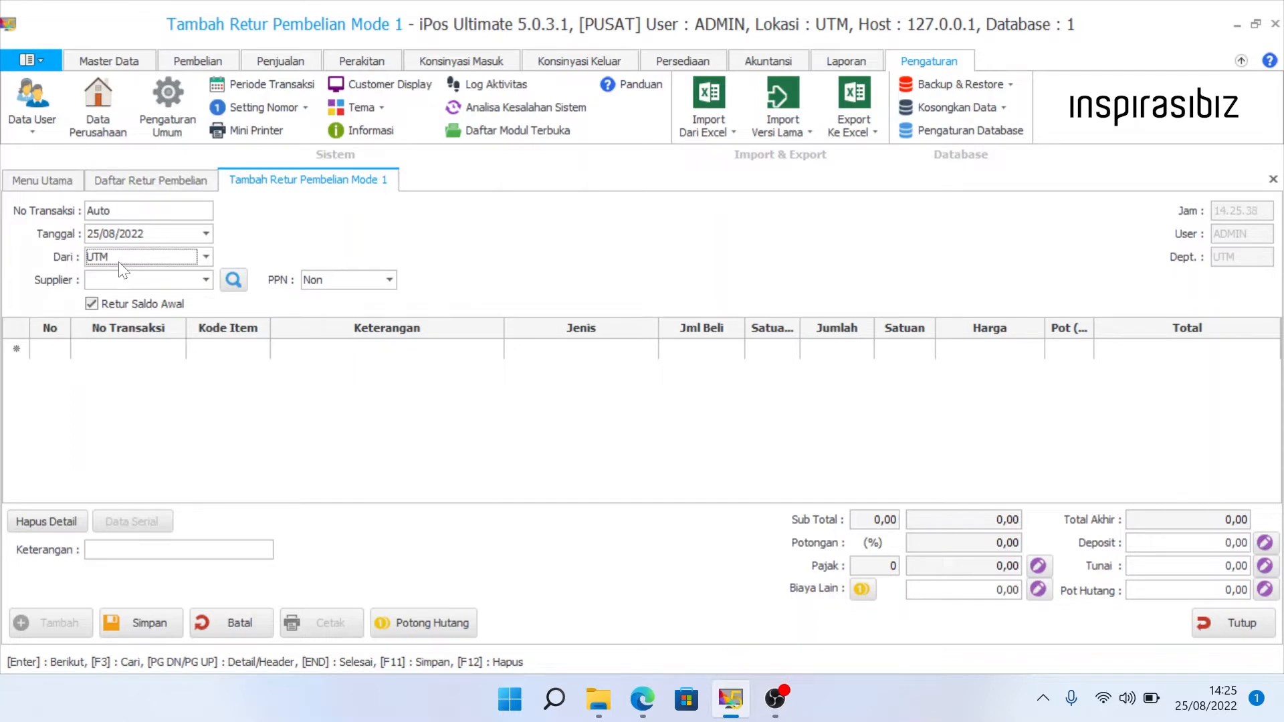
pyautogui.press('Return')
pyautogui.click(348, 279)
pyautogui.click(347, 279)
pyautogui.click(149, 305)
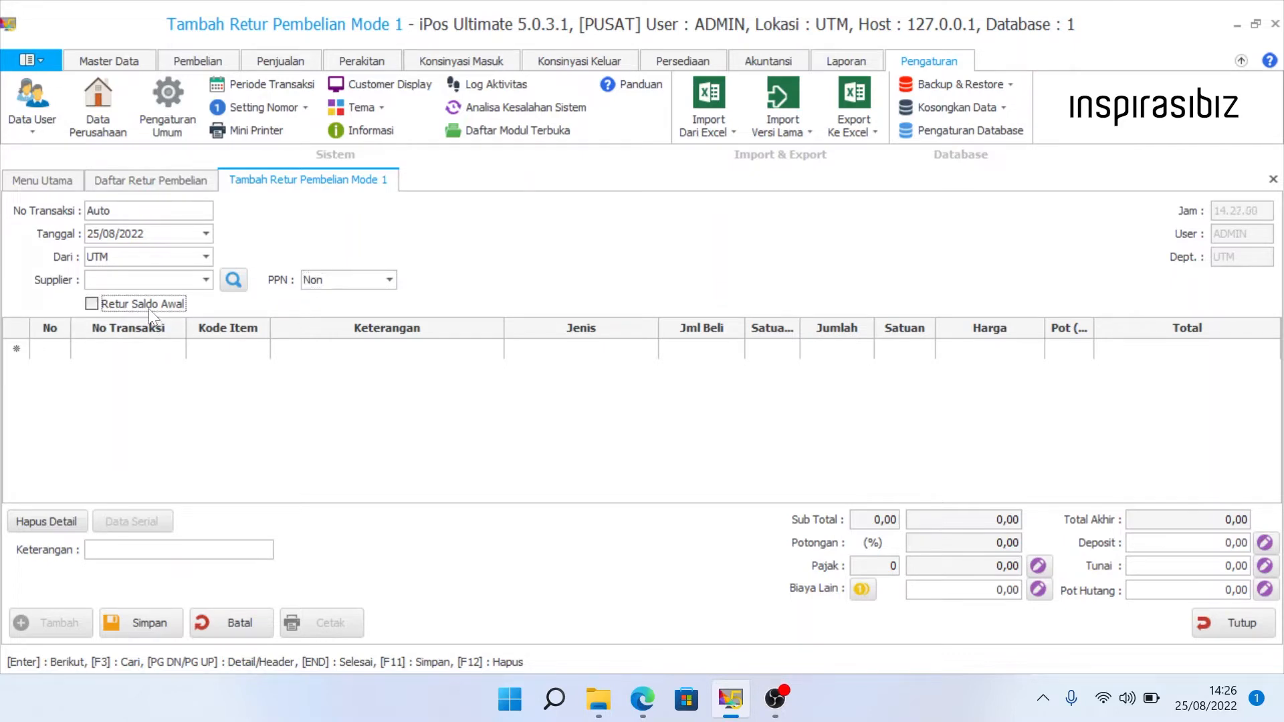
# Check the supplier field and the available PPN options of the new purchase return.
pyautogui.click(171, 436)
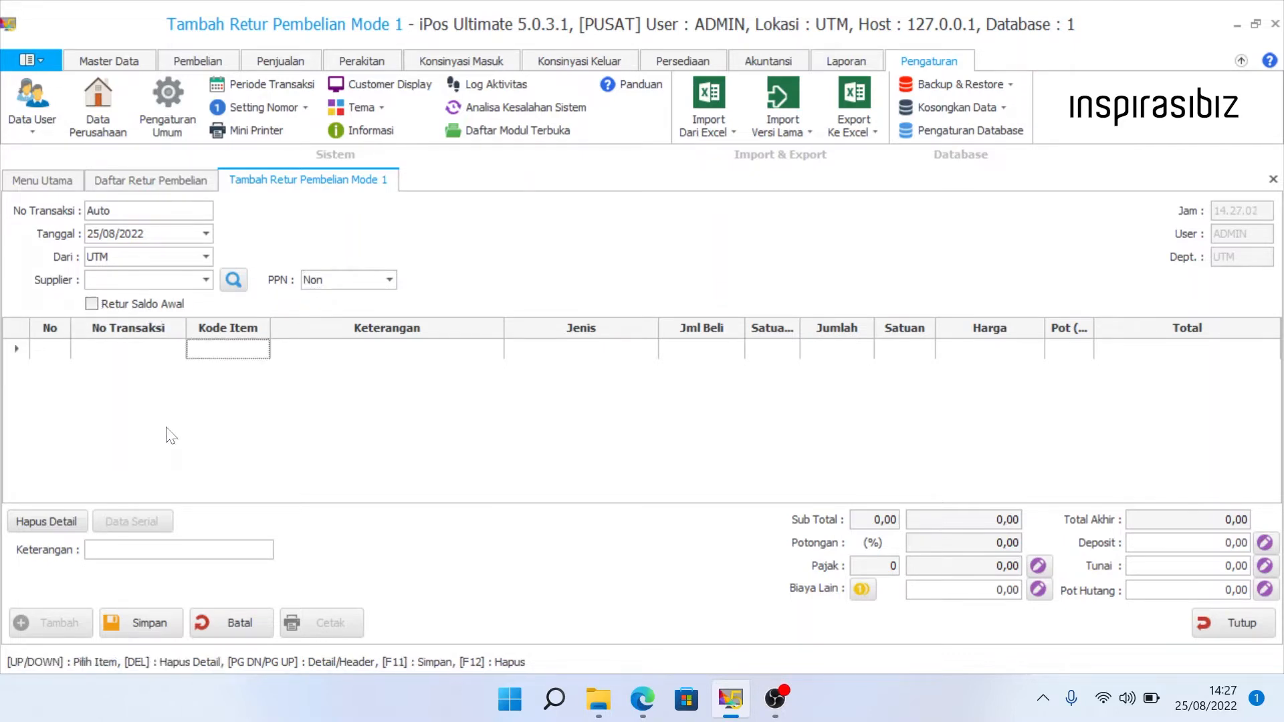
pyautogui.click(174, 262)
pyautogui.press('Return')
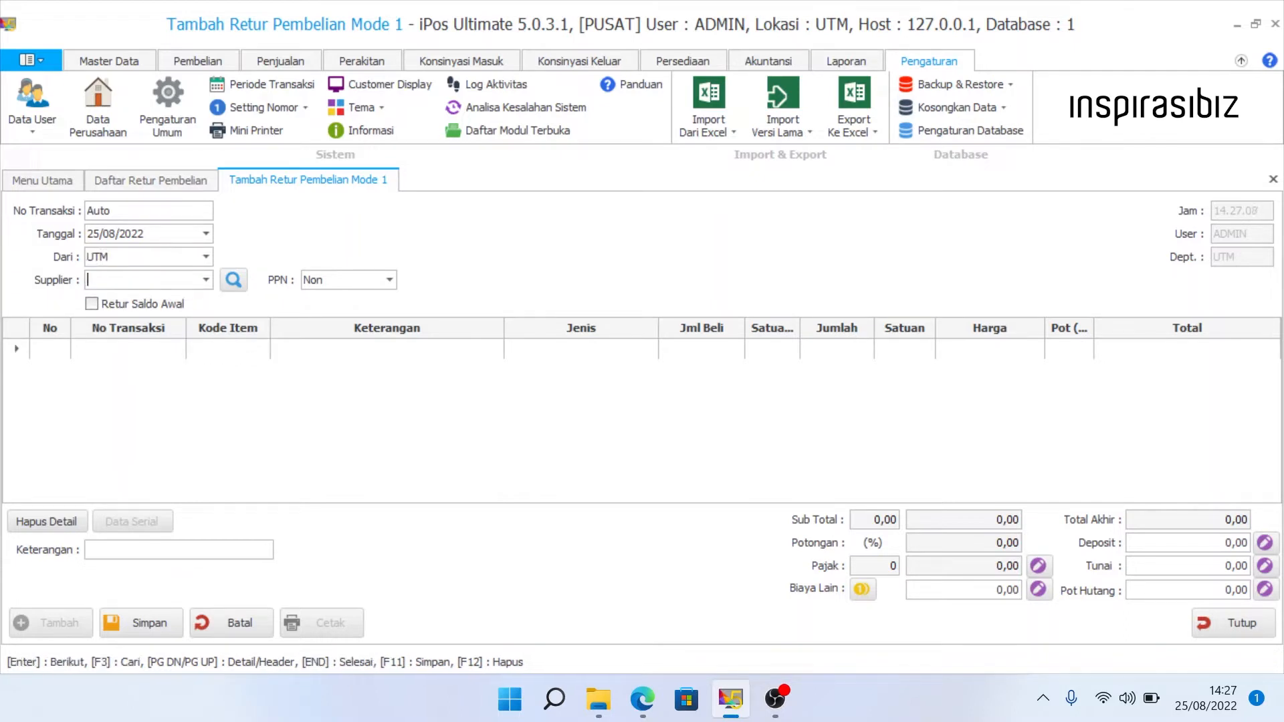
pyautogui.click(338, 279)
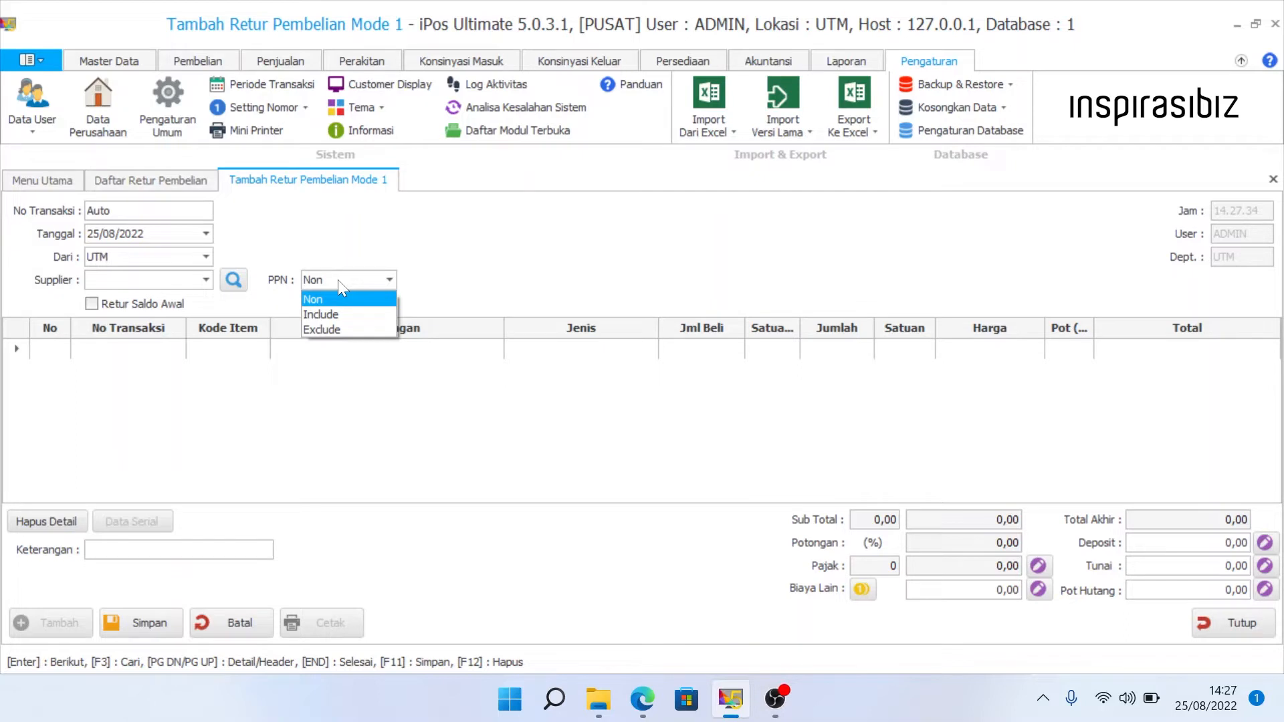
# Open the PT ABC purchase dated 16/08/2022 15.20 from the purchase list for editing.
pyautogui.click(197, 61)
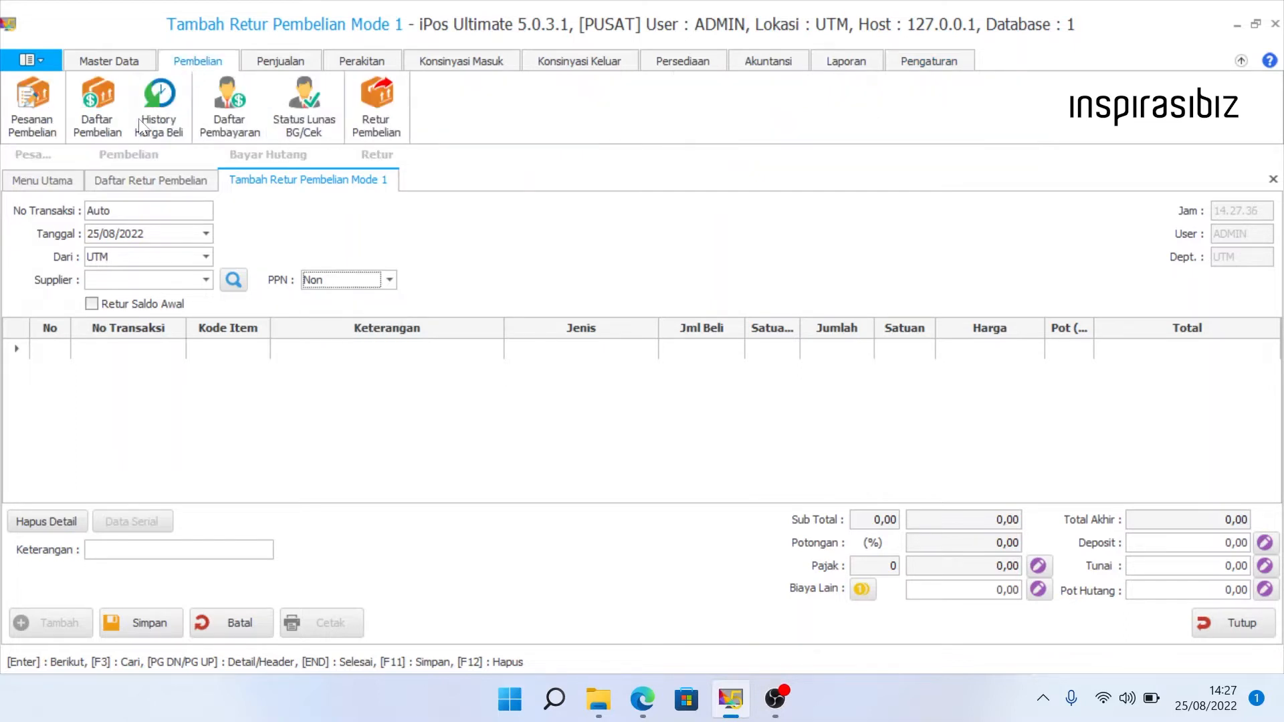
pyautogui.click(99, 127)
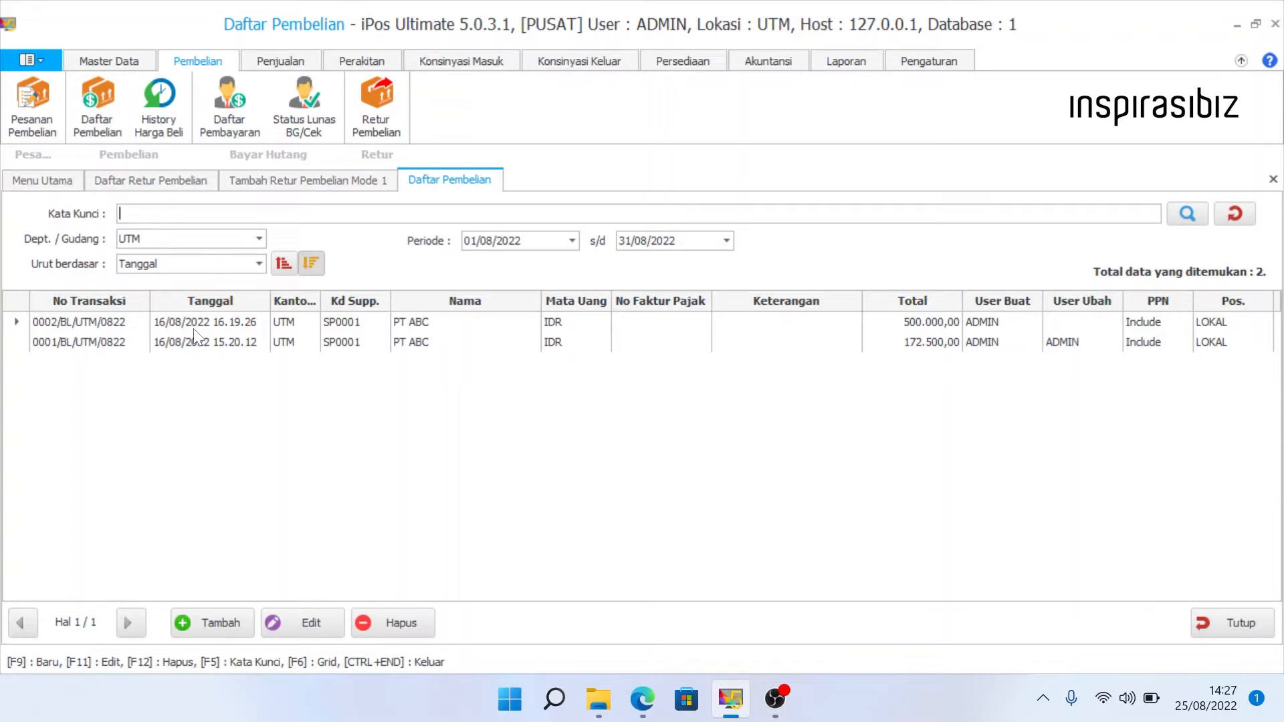
pyautogui.click(203, 344)
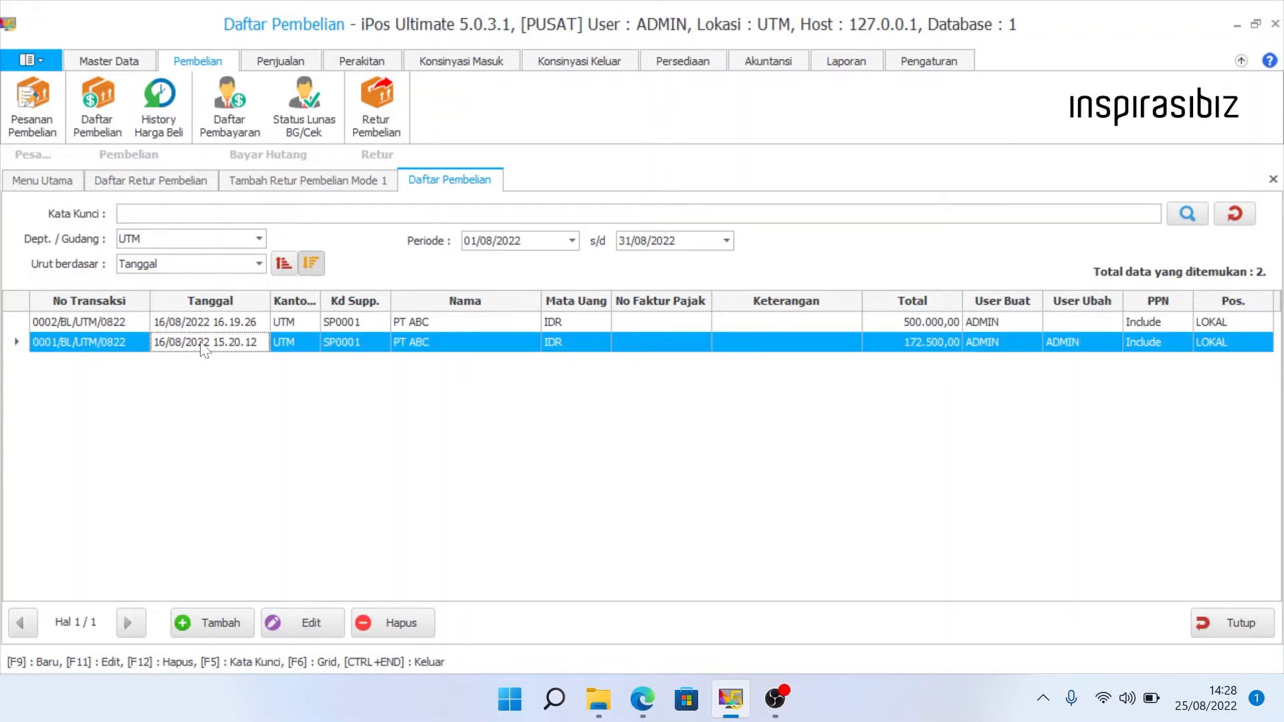
pyautogui.rightClick(203, 345)
pyautogui.click(223, 351)
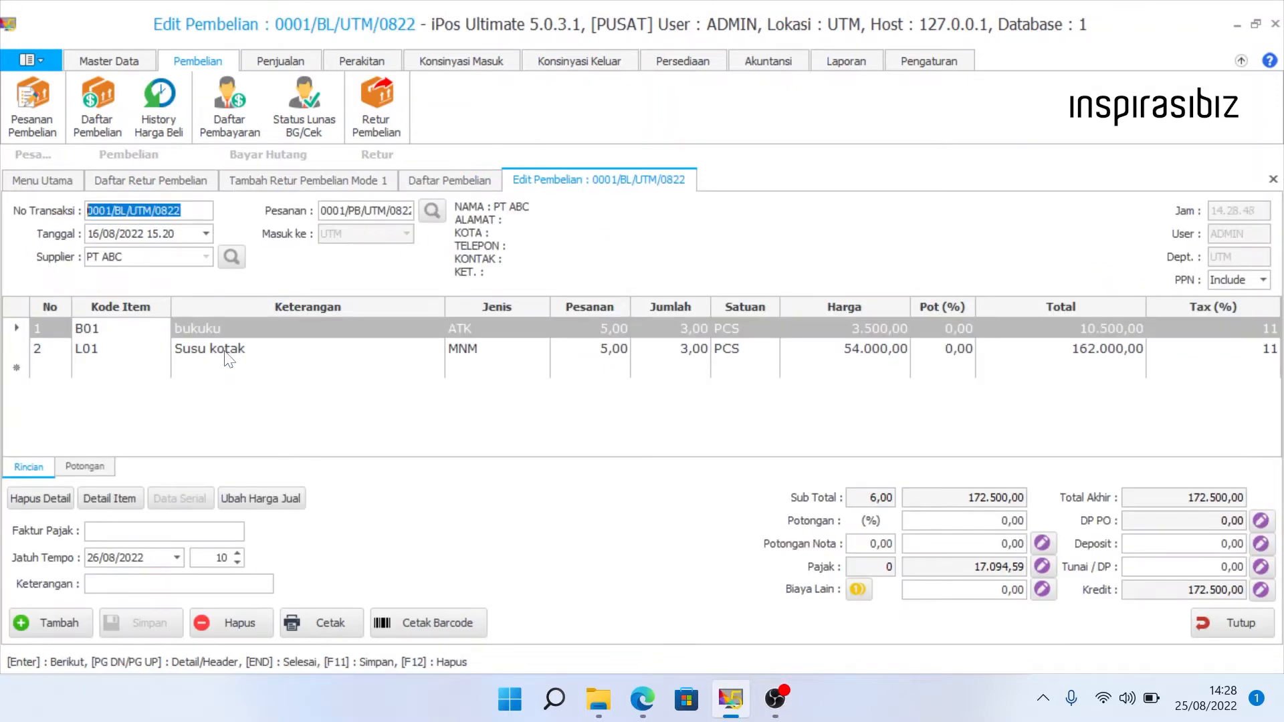
# Examine the Susu kotak line, the supplier and the PPN setting of the opened PT ABC purchase.
pyautogui.click(234, 351)
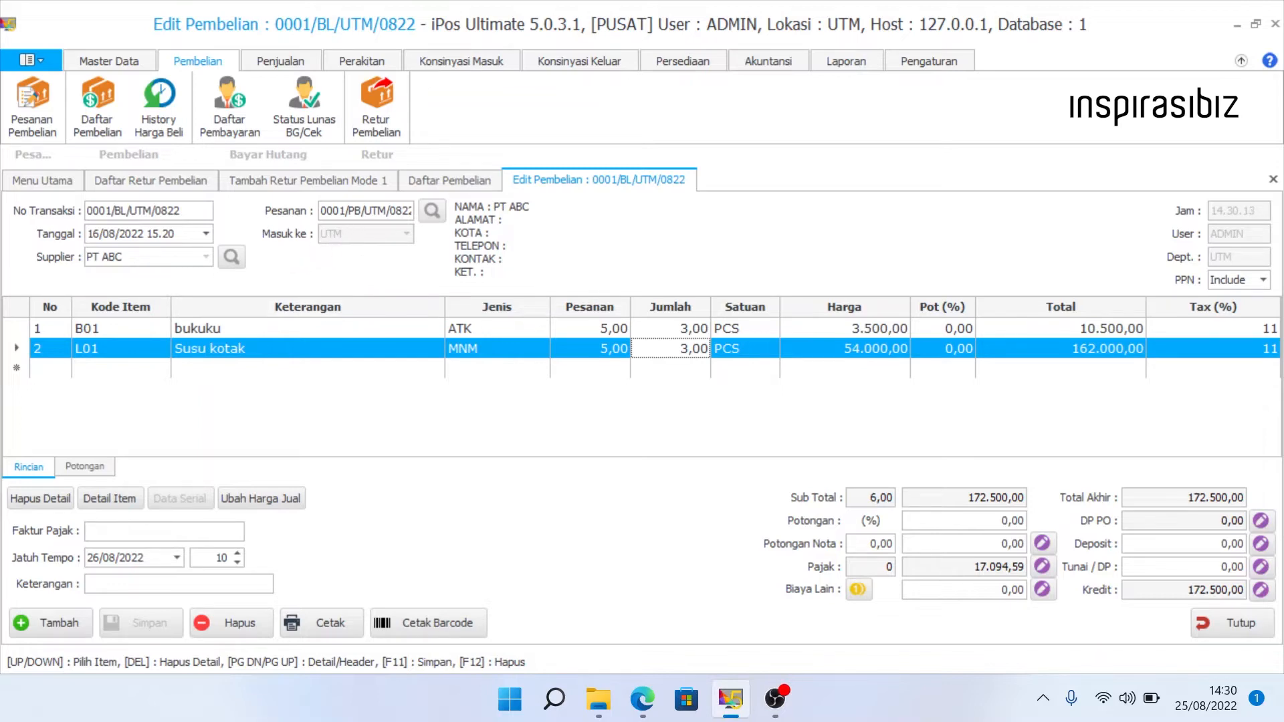
pyautogui.press('pageup')
pyautogui.hotkey('shift', 'Home')
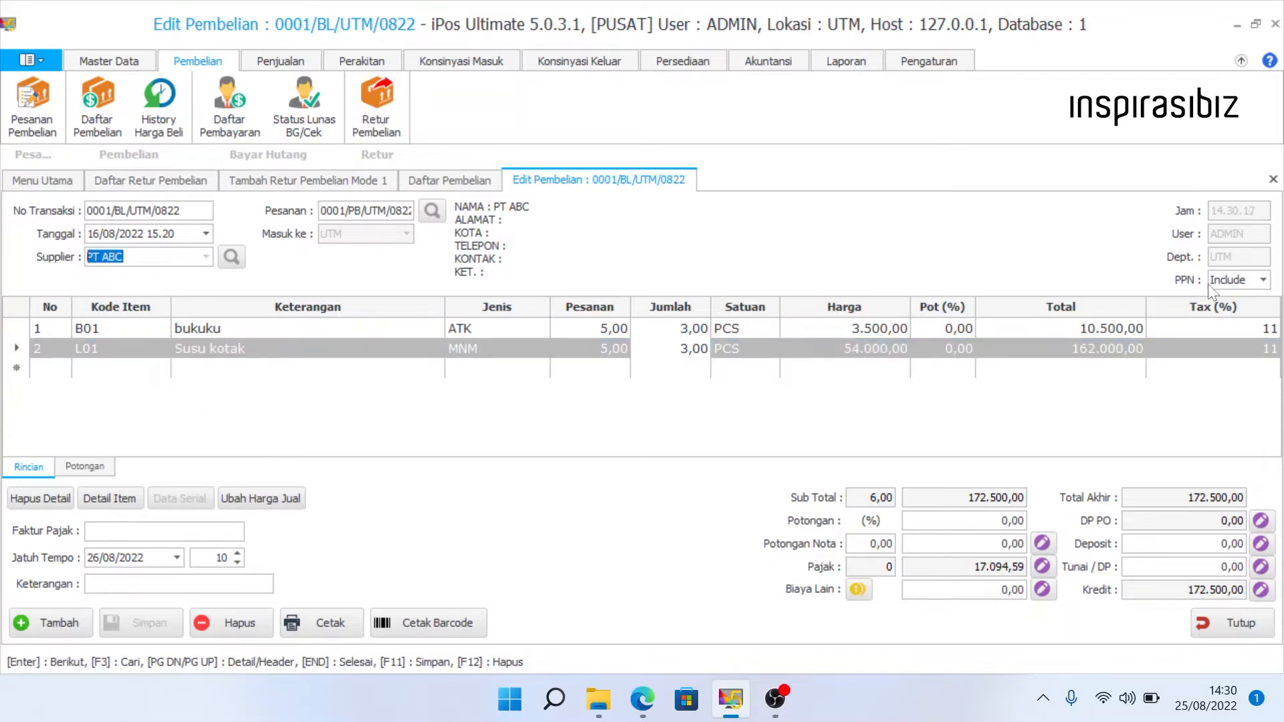
pyautogui.click(1225, 286)
# In the new purchase return, keep UTM as the source, select supplier PT ABC and keep PPN on Include.
pyautogui.click(358, 185)
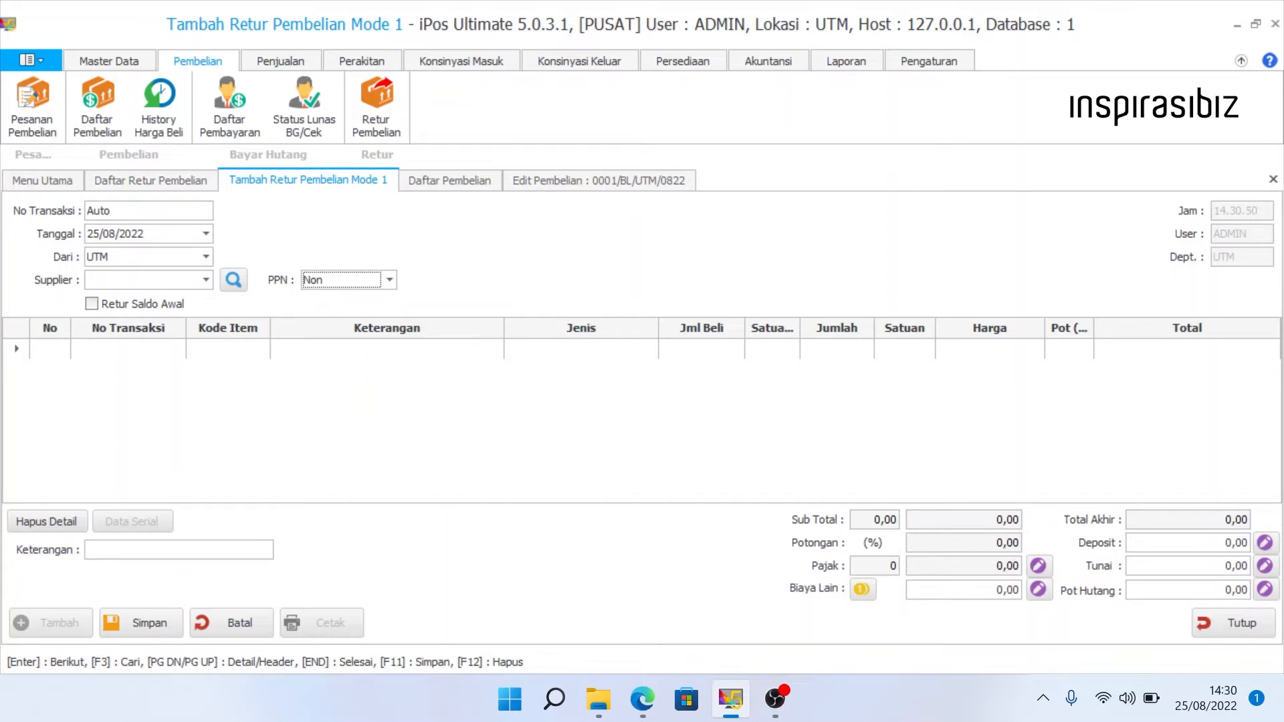
pyautogui.click(142, 258)
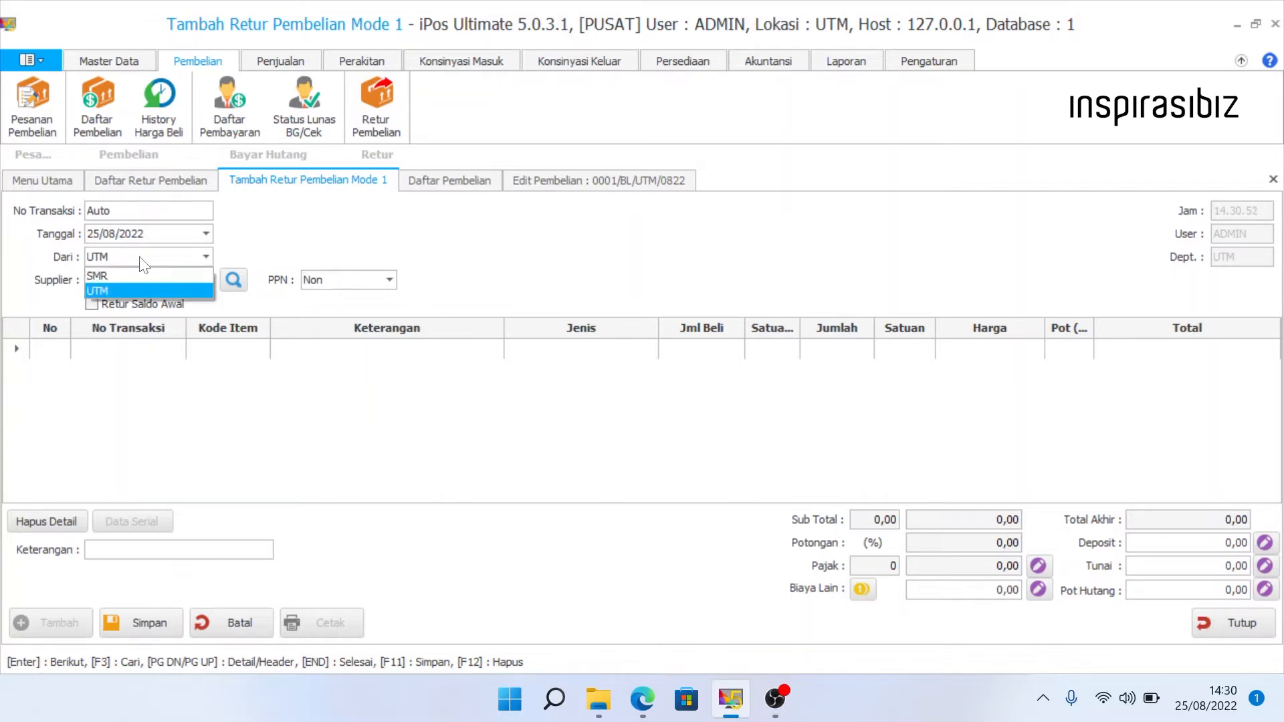
pyautogui.click(142, 263)
pyautogui.press('Return')
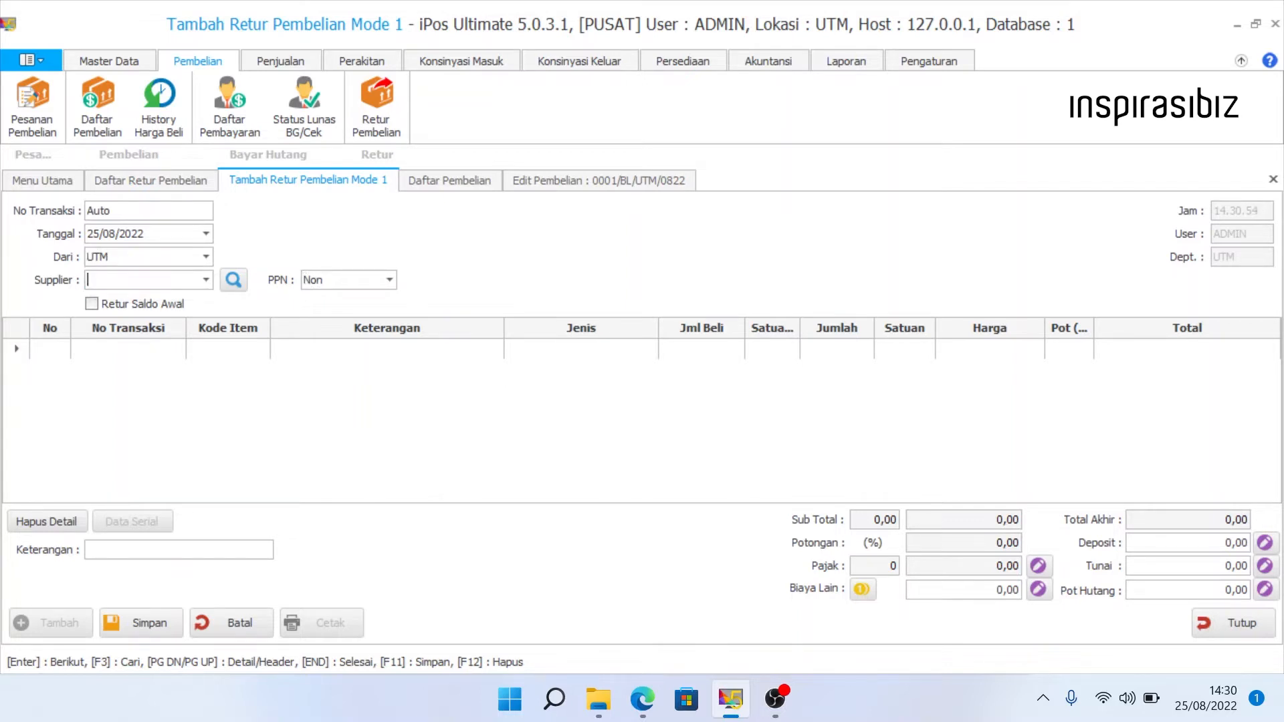
pyautogui.click(205, 280)
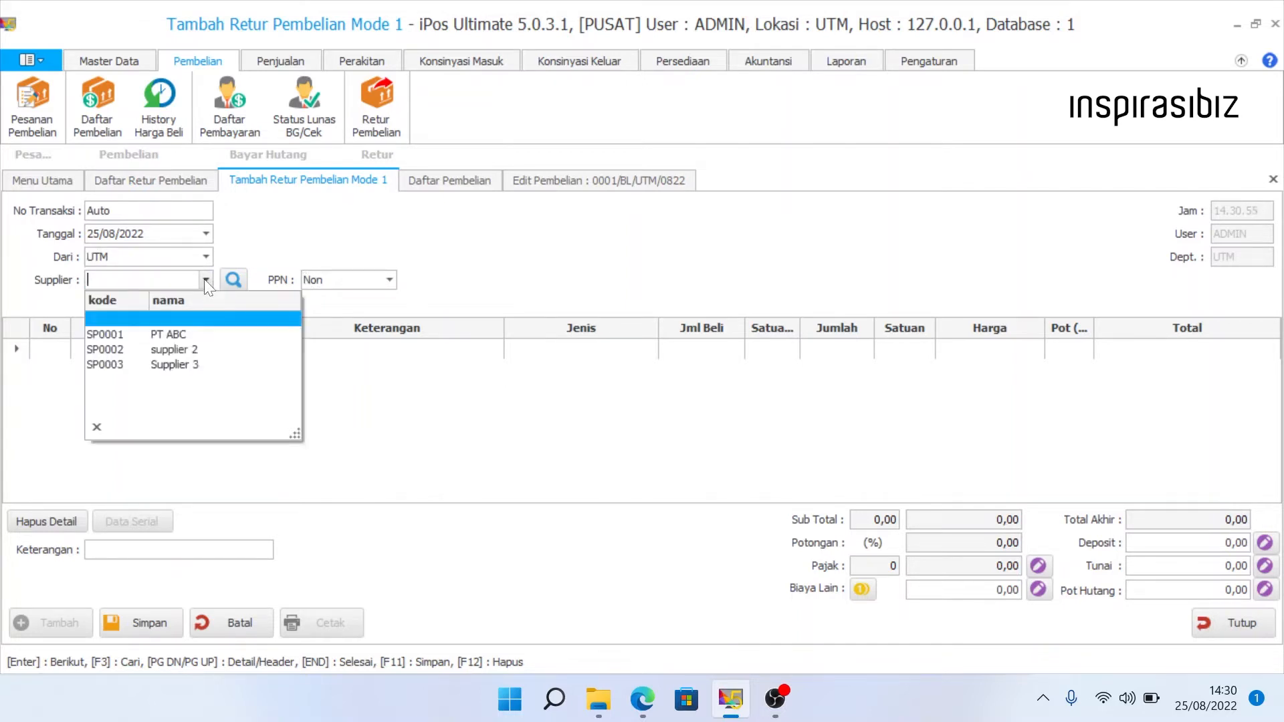
pyautogui.click(203, 334)
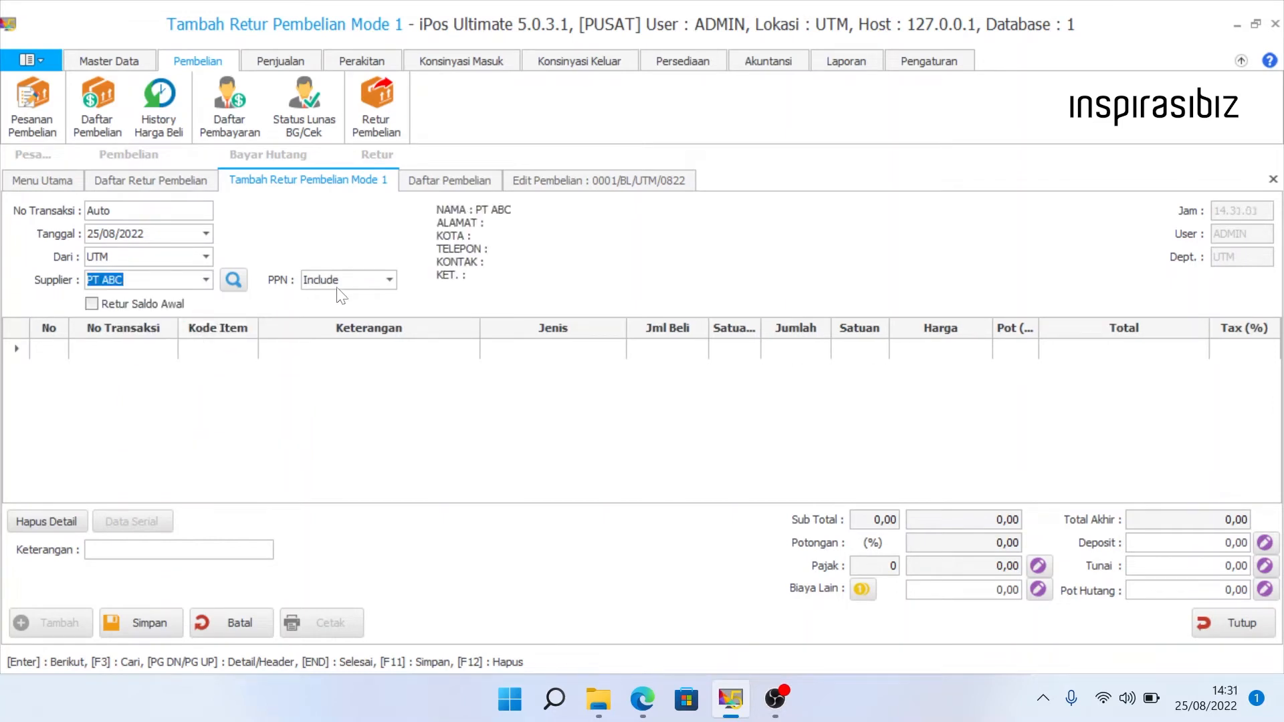
pyautogui.click(353, 286)
pyautogui.click(349, 315)
# Search the purchased items for "susu" and add Susu kotak (L01) to the return's item lines.
pyautogui.click(239, 355)
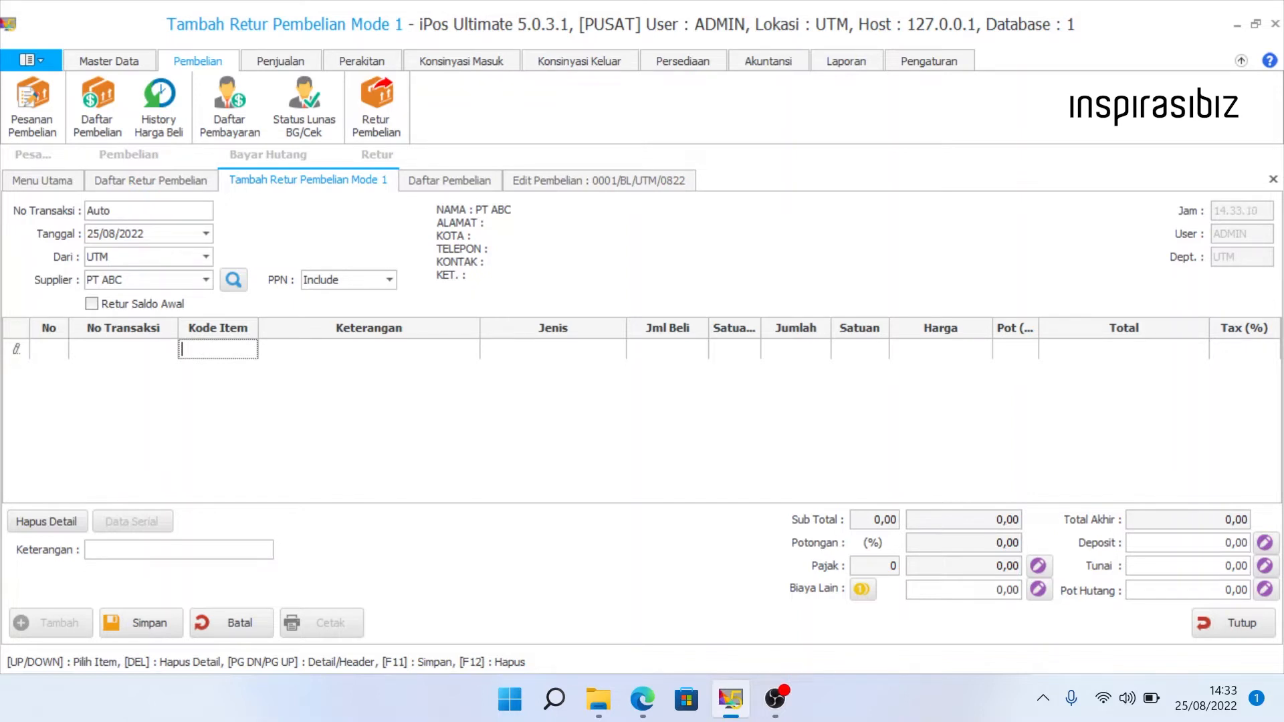
pyautogui.write('susu')
pyautogui.press('Return')
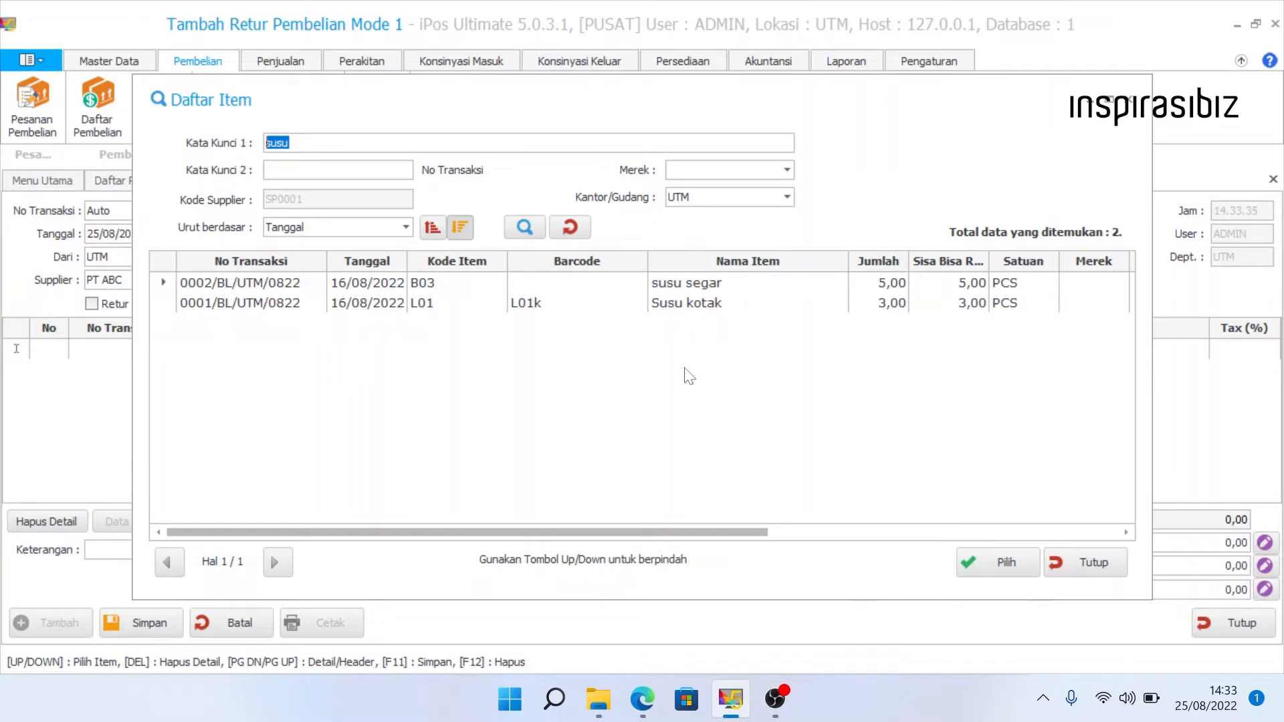
pyautogui.click(686, 308)
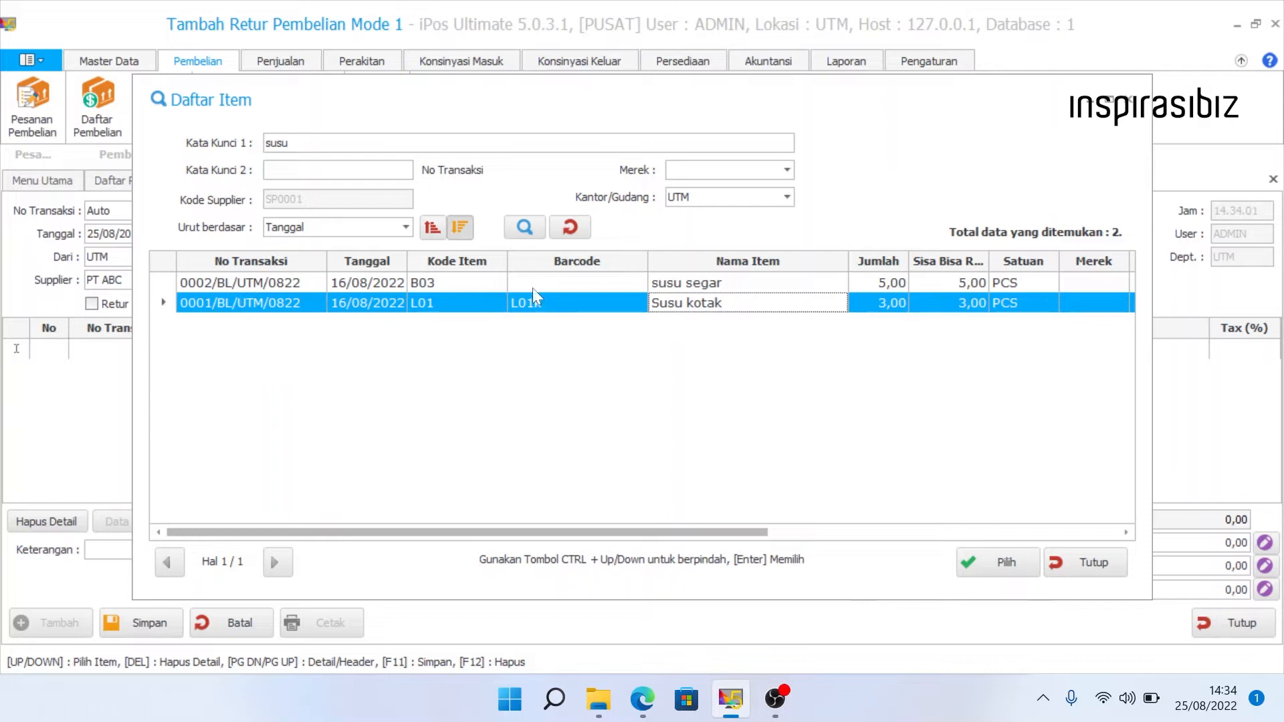
pyautogui.doubleClick(989, 261)
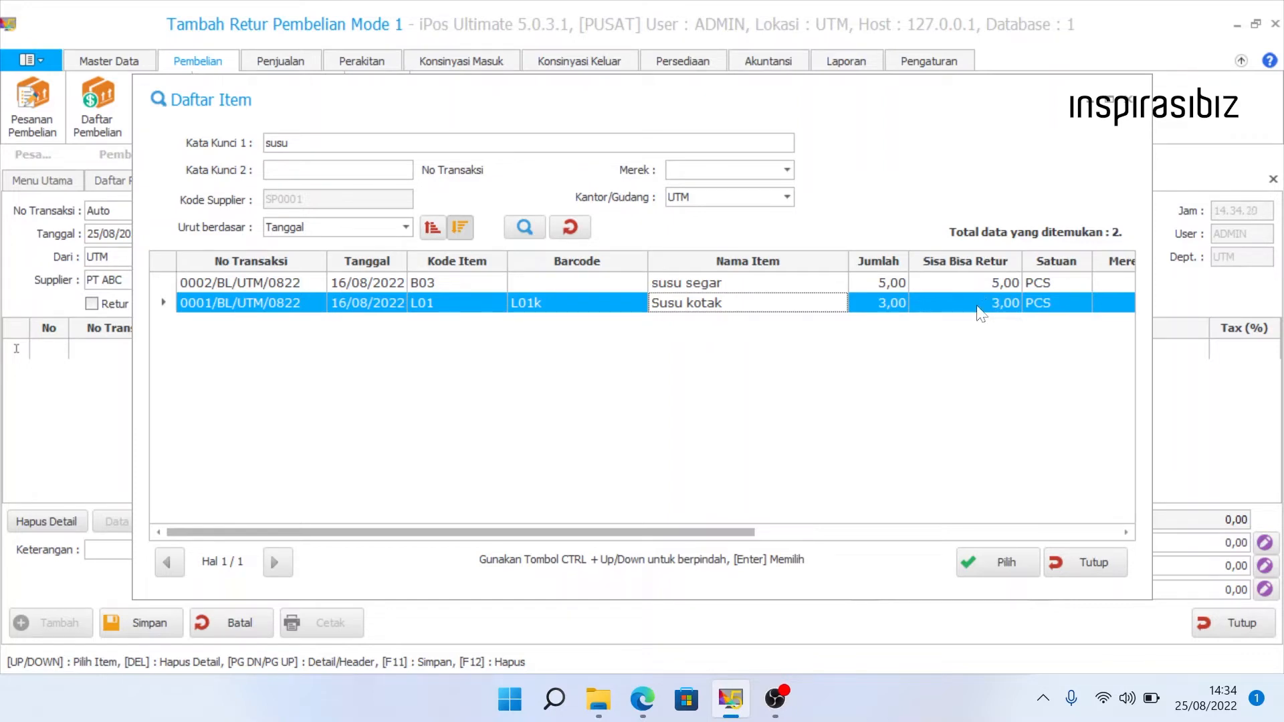
pyautogui.click(987, 556)
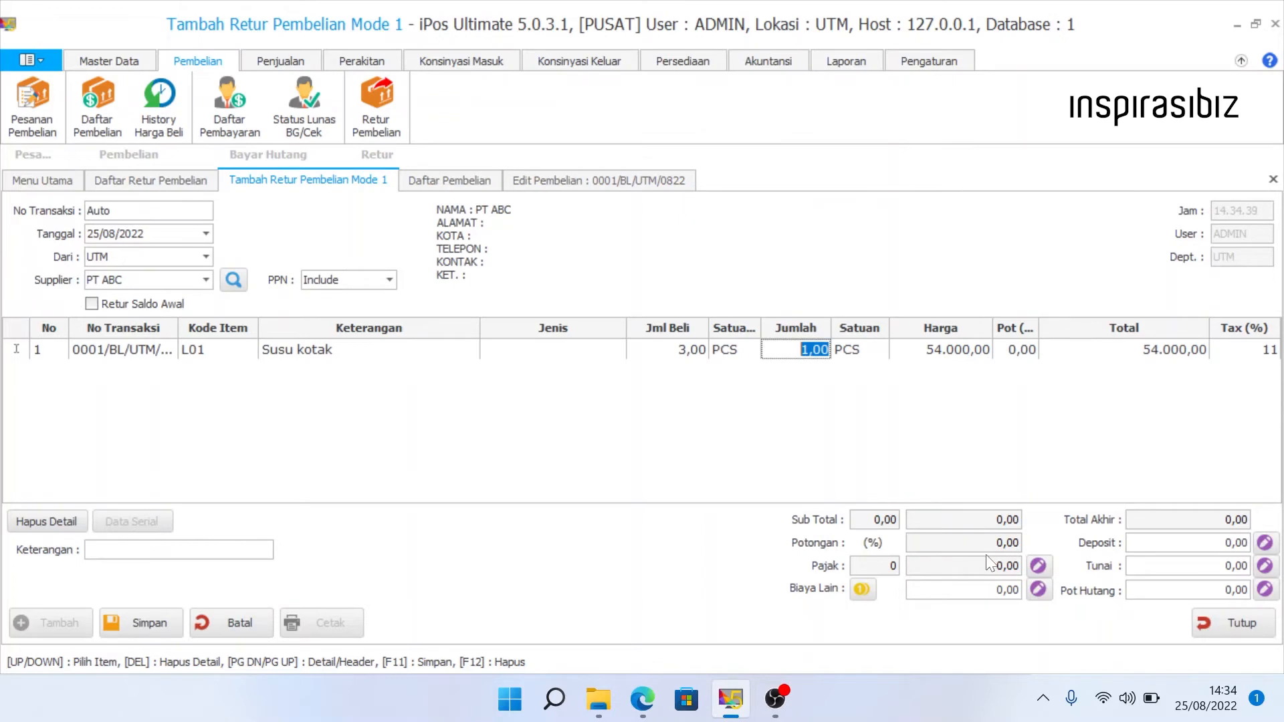
# Check the unit, price and discount fields of the Susu kotak line and commit the line to the return.
pyautogui.click(869, 356)
pyautogui.click(865, 347)
pyautogui.click(866, 347)
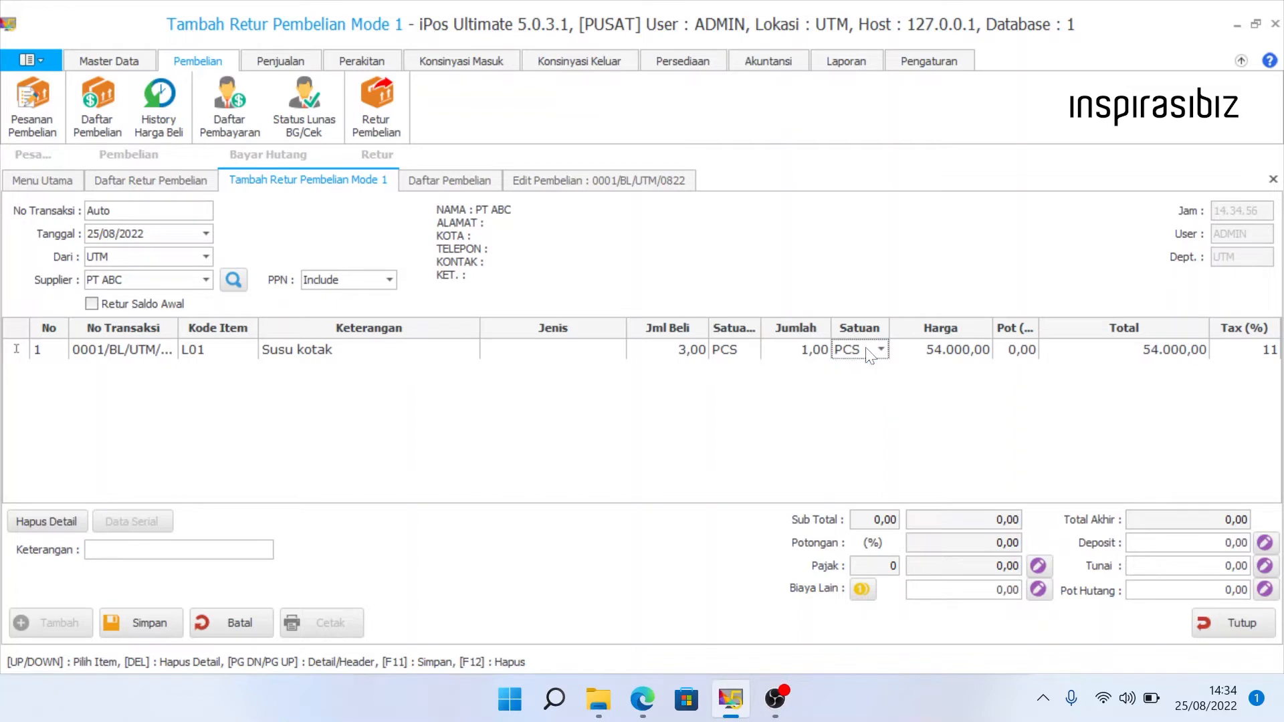
pyautogui.click(950, 351)
pyautogui.click(1009, 348)
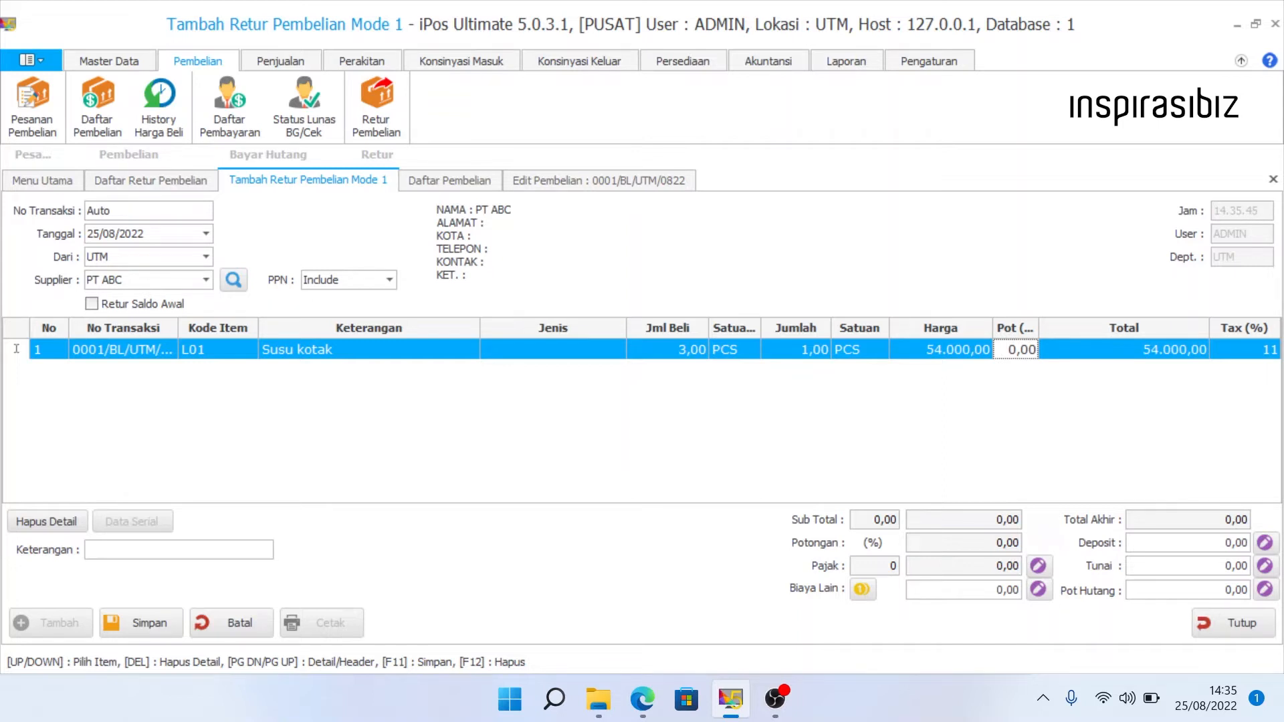
pyautogui.press('pagedown')
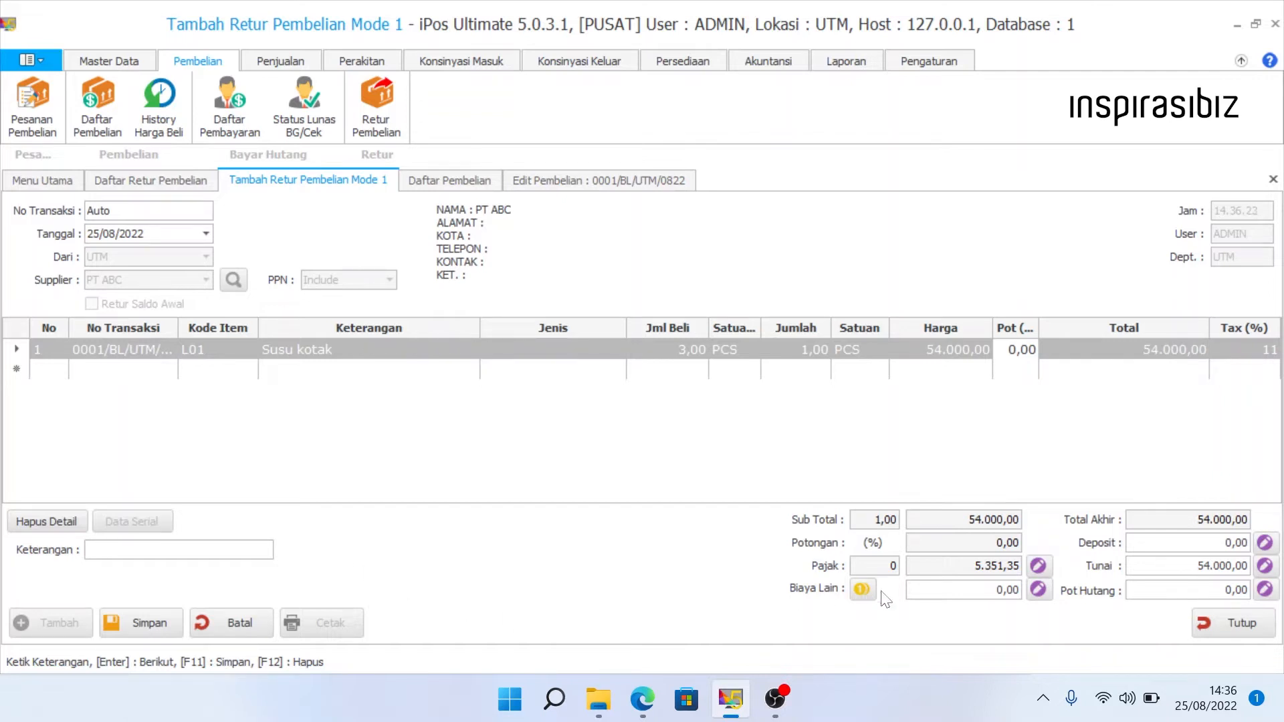
# Go through the other costs, cash and debt deduction fields in the return's totals.
pyautogui.click(997, 590)
pyautogui.doubleClick(998, 589)
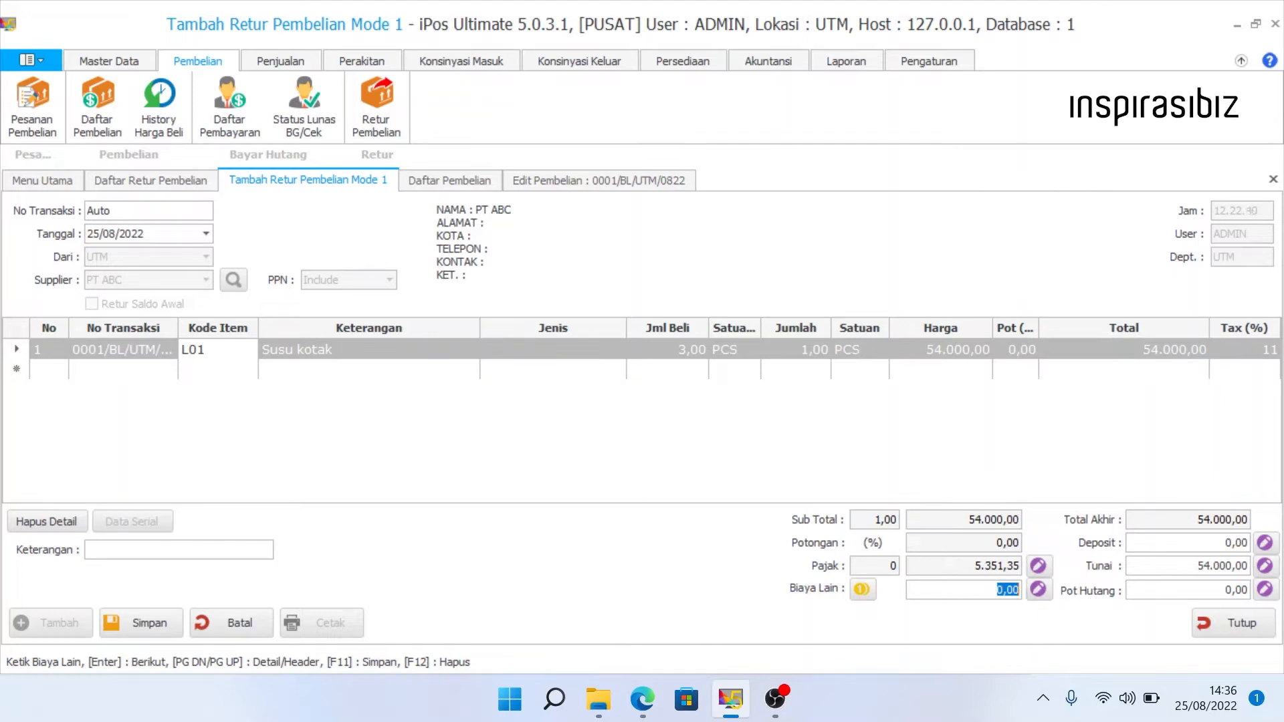
pyautogui.press('Return')
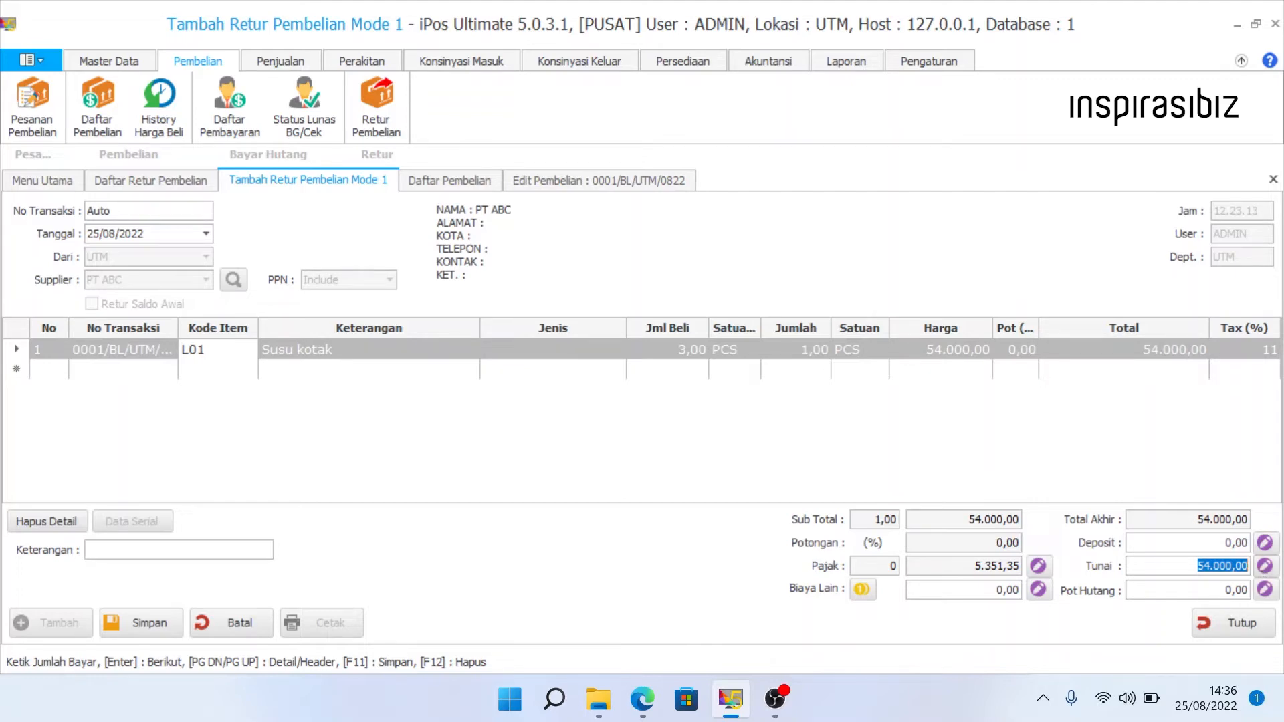
pyautogui.press('Return')
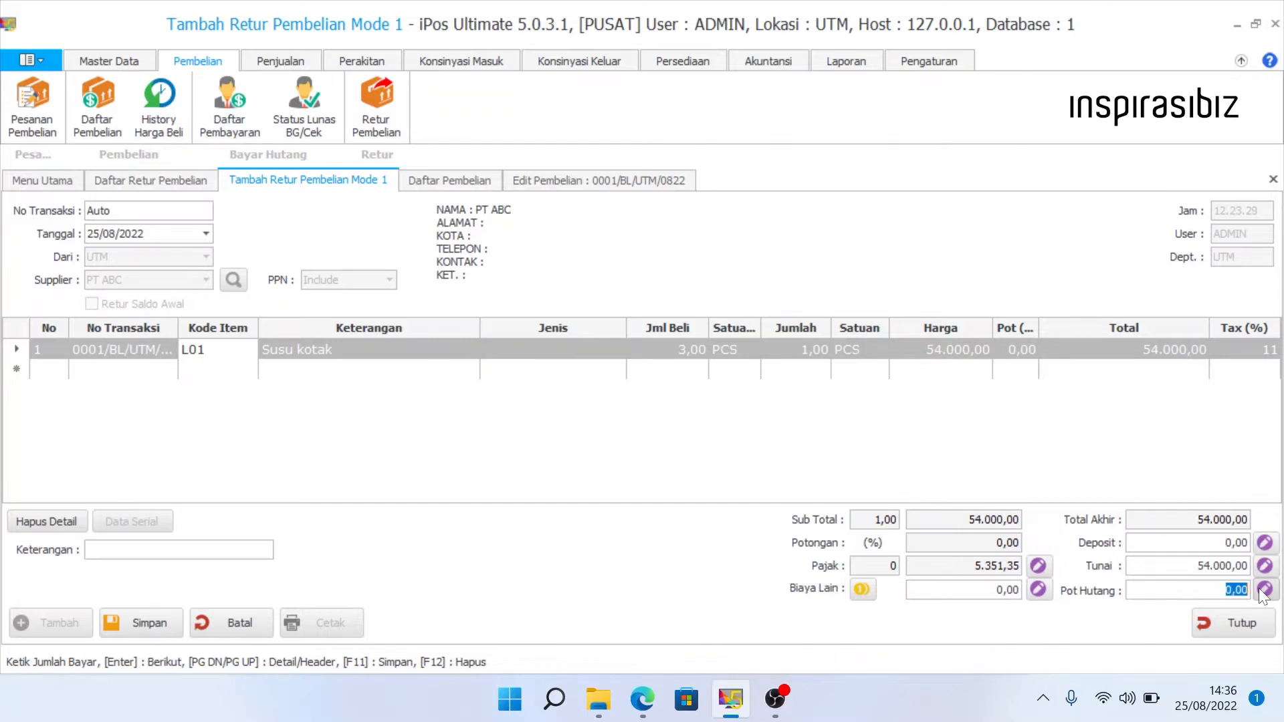
# Check the cash and deposit fields in the return's totals, and bring up the original purchase from PT ABC for comparison.
pyautogui.click(1254, 563)
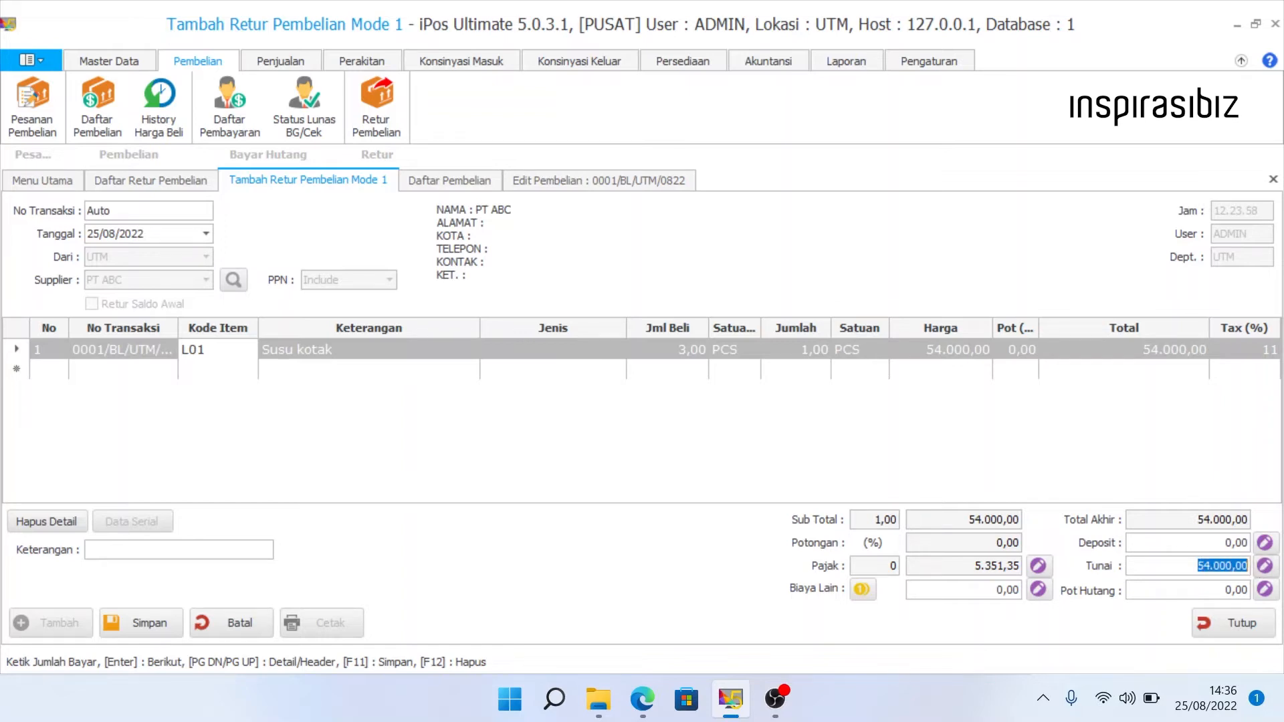
pyautogui.click(1236, 543)
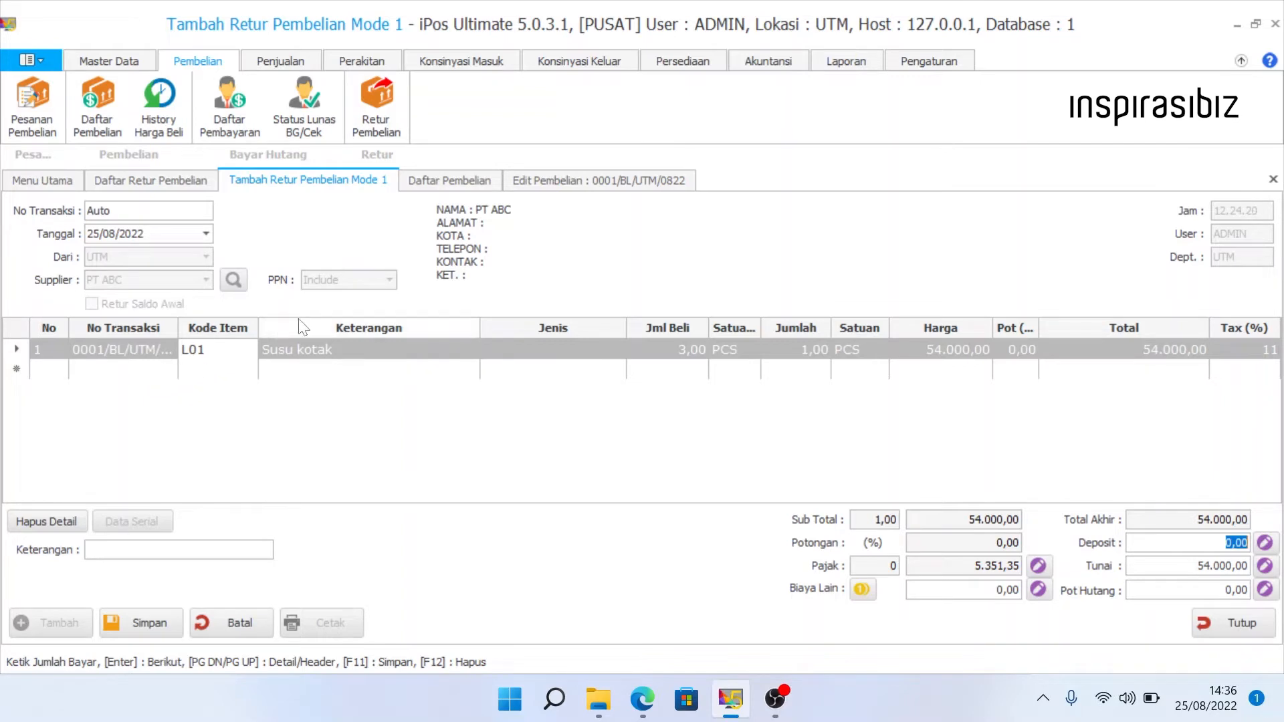
pyautogui.click(572, 185)
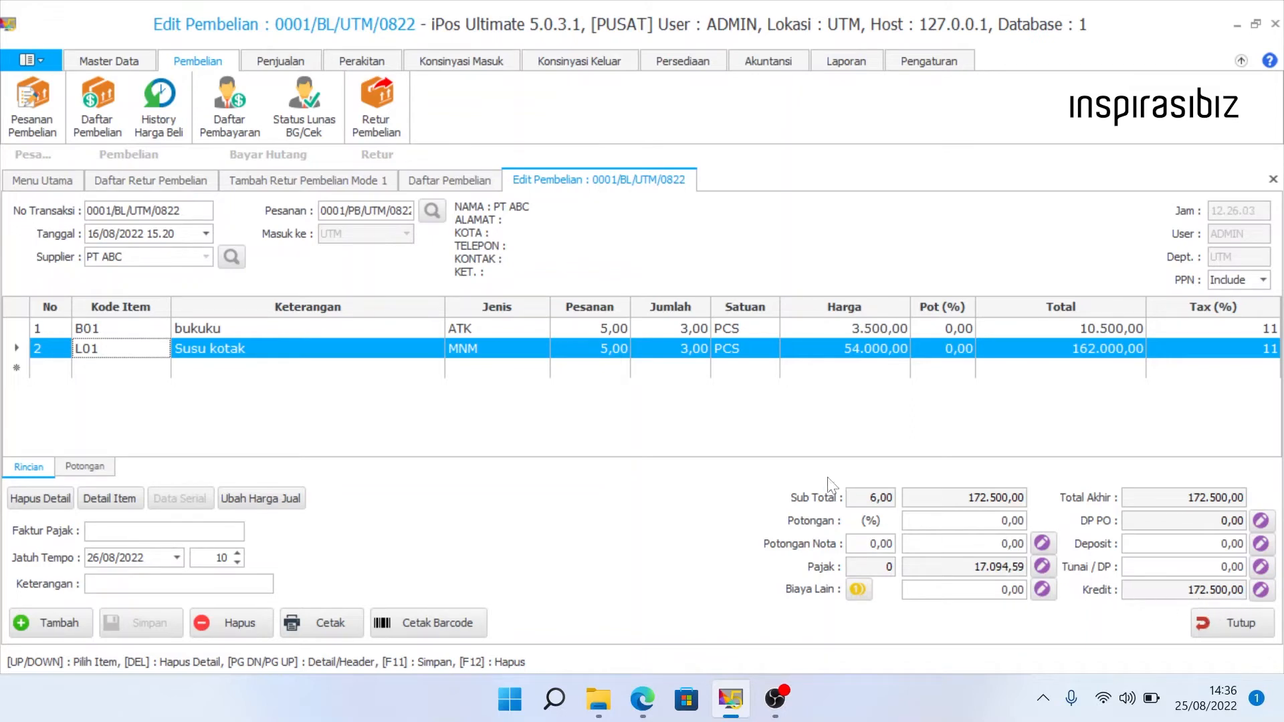
# Open PT ABC's Cek/BG payment from the supplier debt payments and examine the line for the purchase being returned.
pyautogui.click(227, 119)
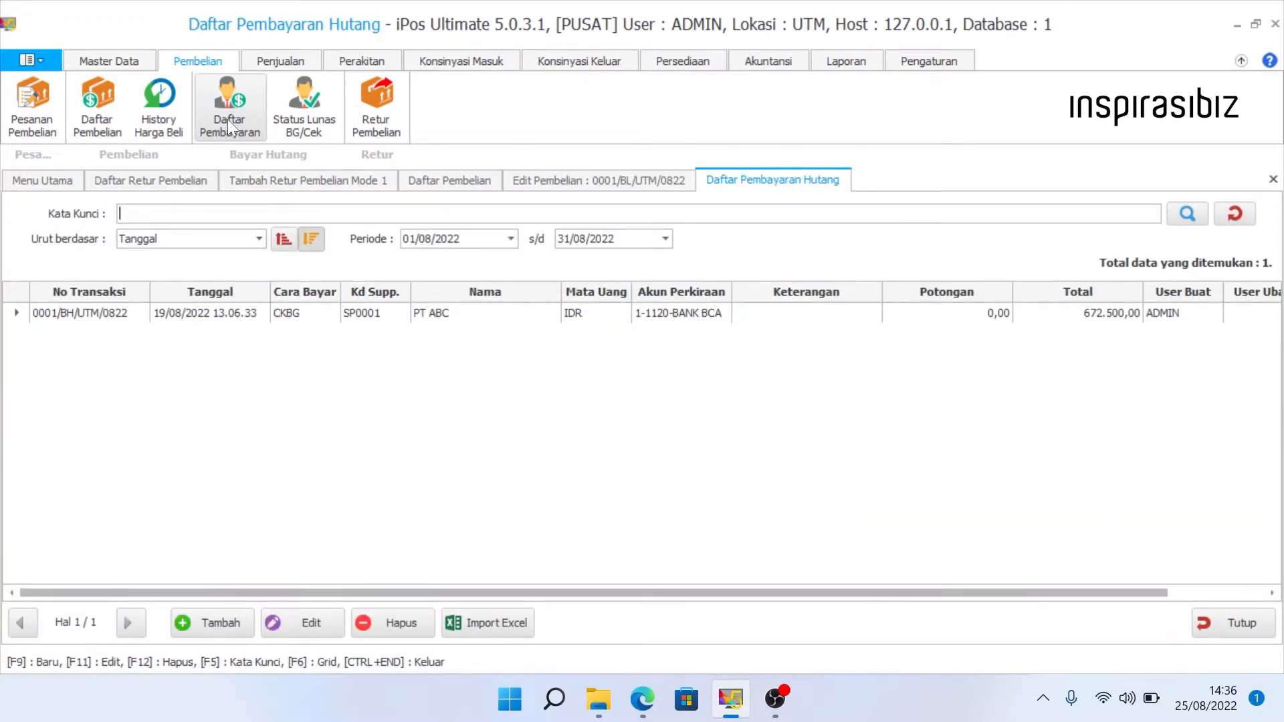
pyautogui.click(312, 321)
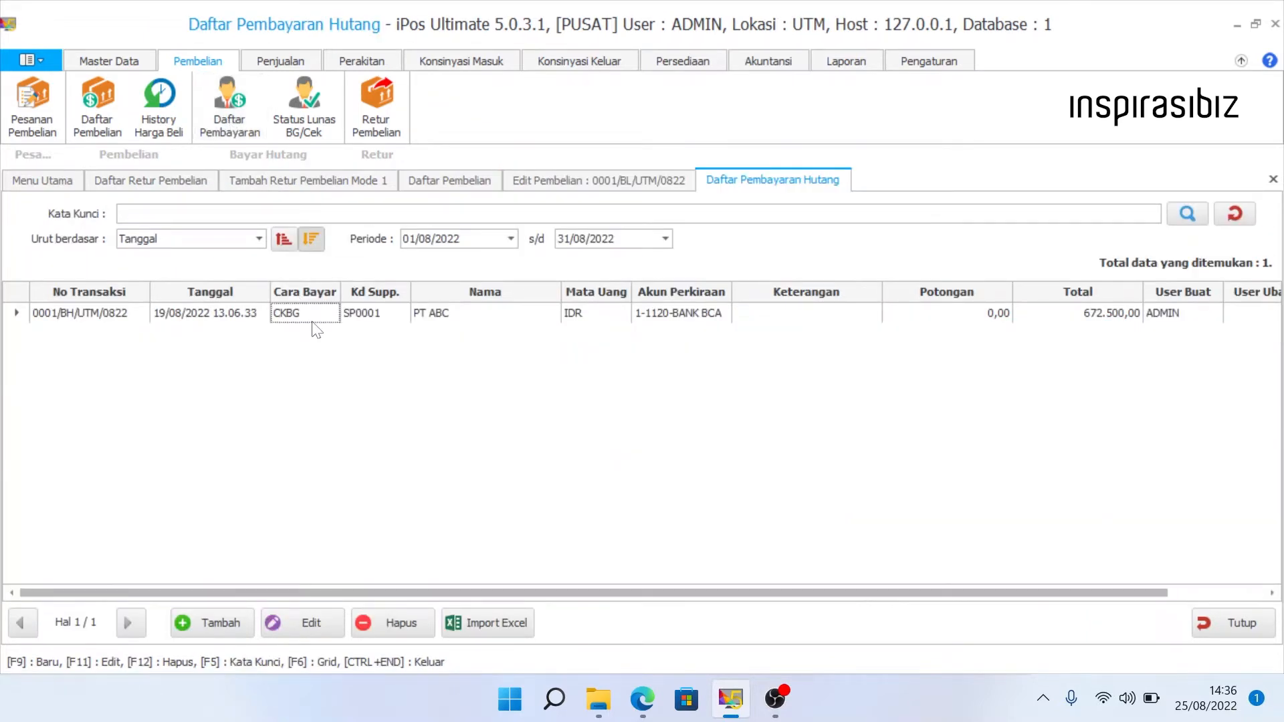
pyautogui.click(307, 325)
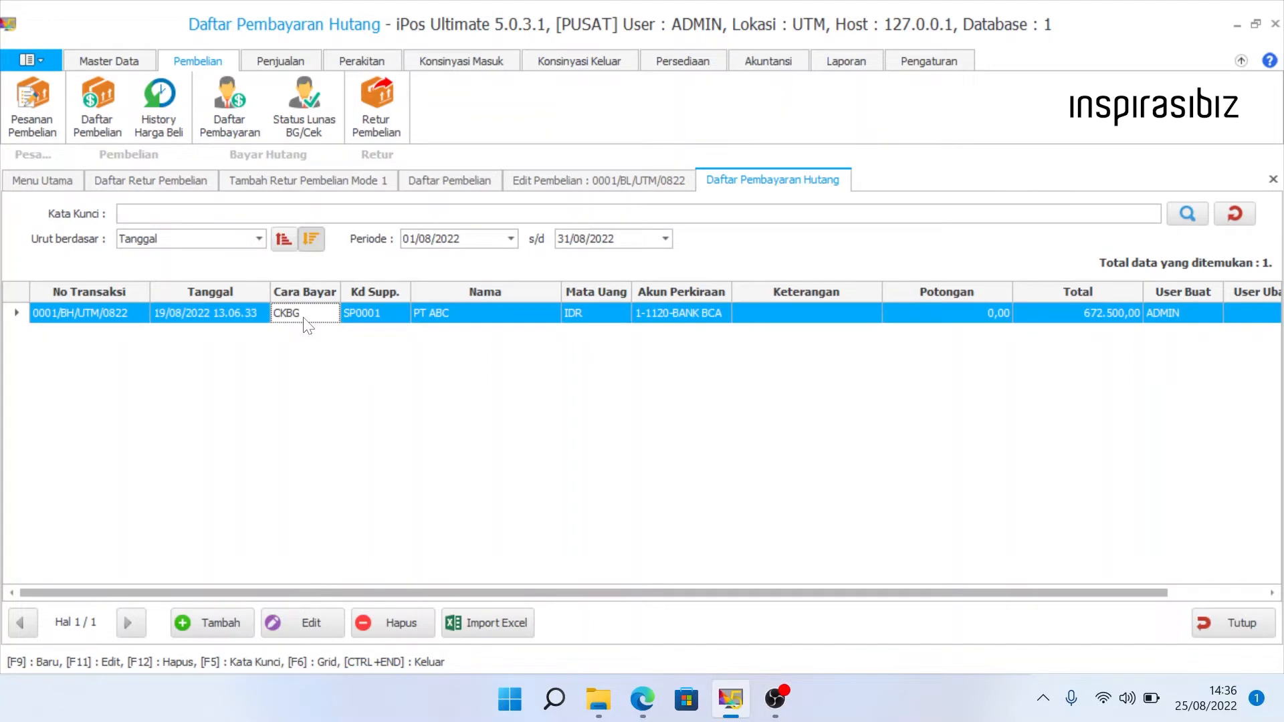
pyautogui.rightClick(307, 324)
pyautogui.click(319, 329)
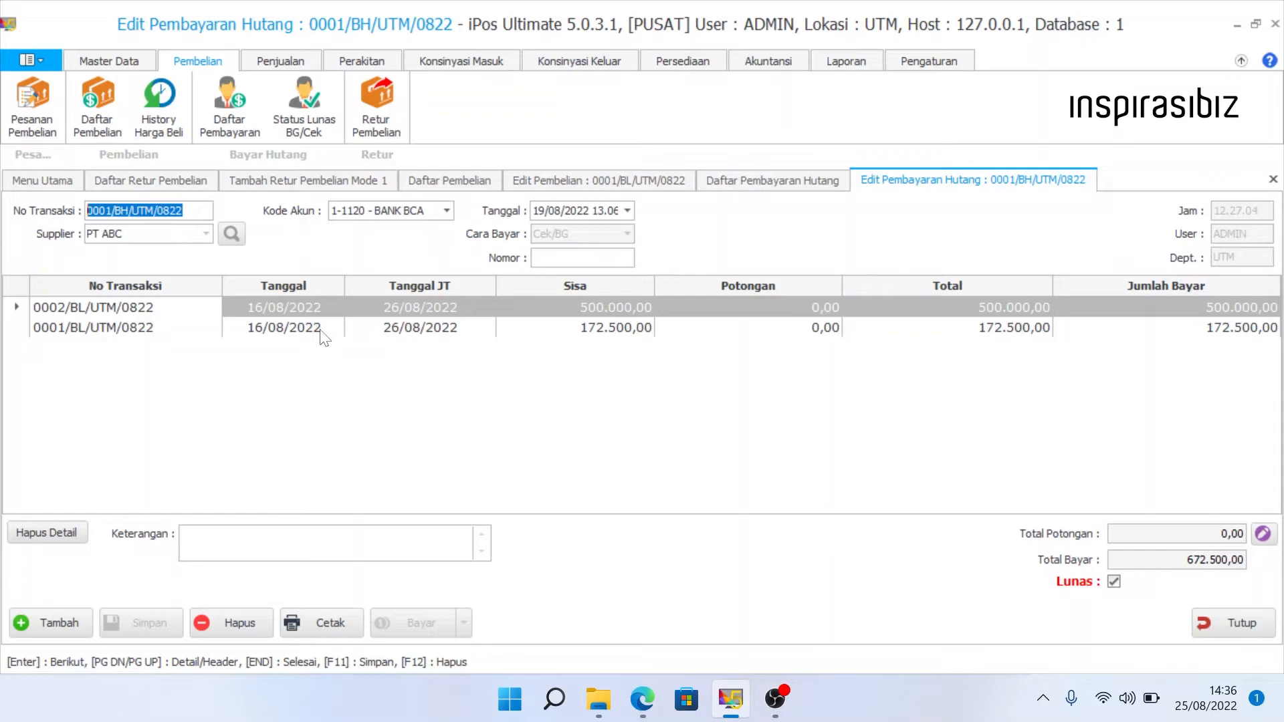
pyautogui.click(193, 328)
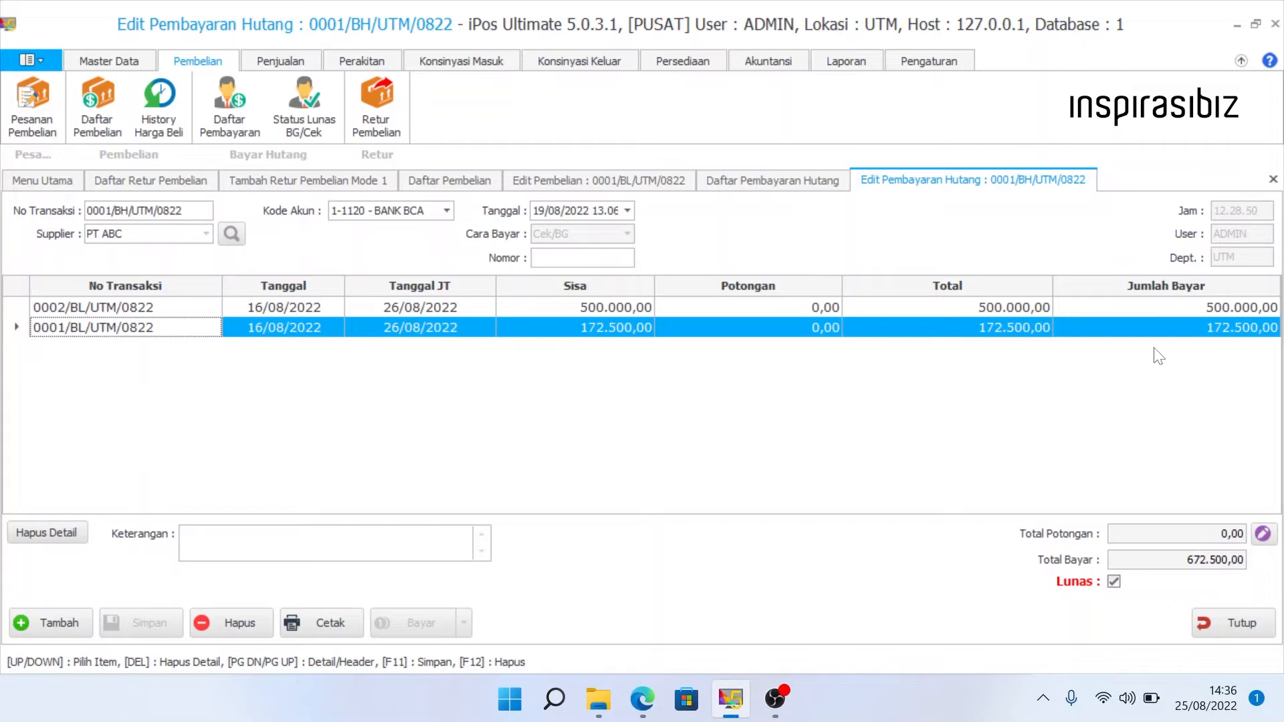
# Go back to the Mode 1 purchase return, keep 54.000,00 as the cash amount and save the return.
pyautogui.click(347, 185)
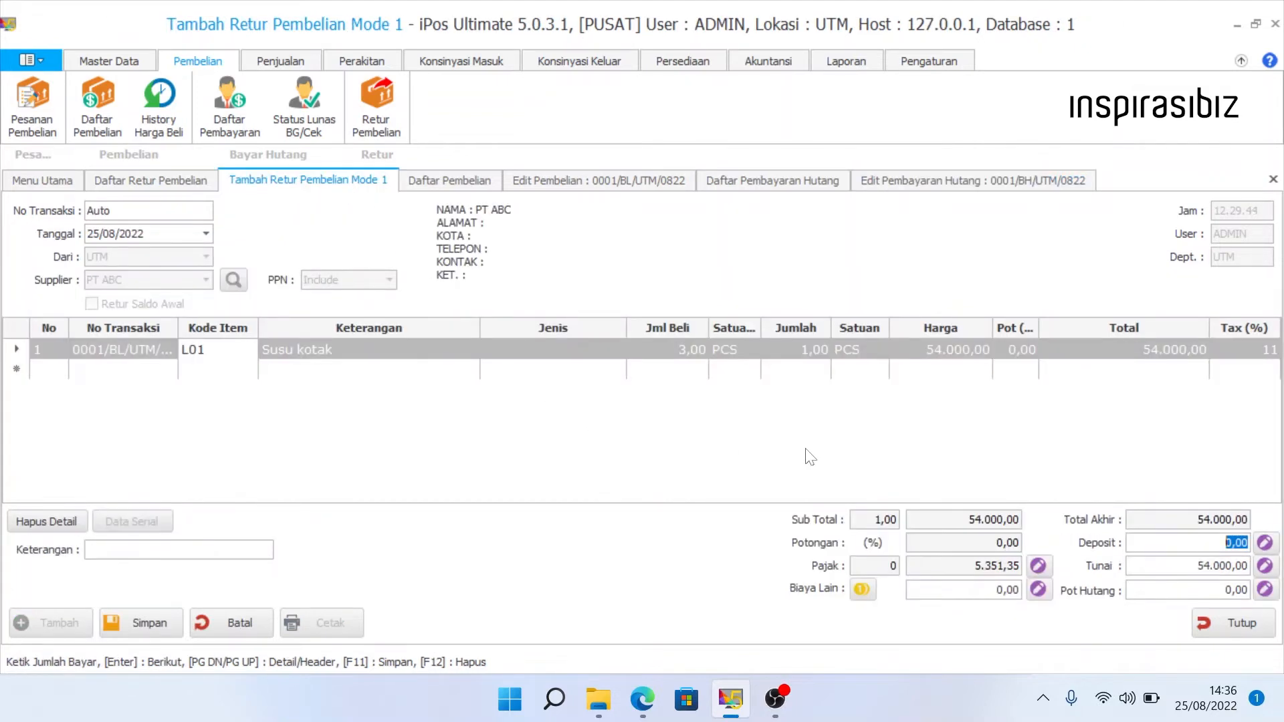
pyautogui.press('Return')
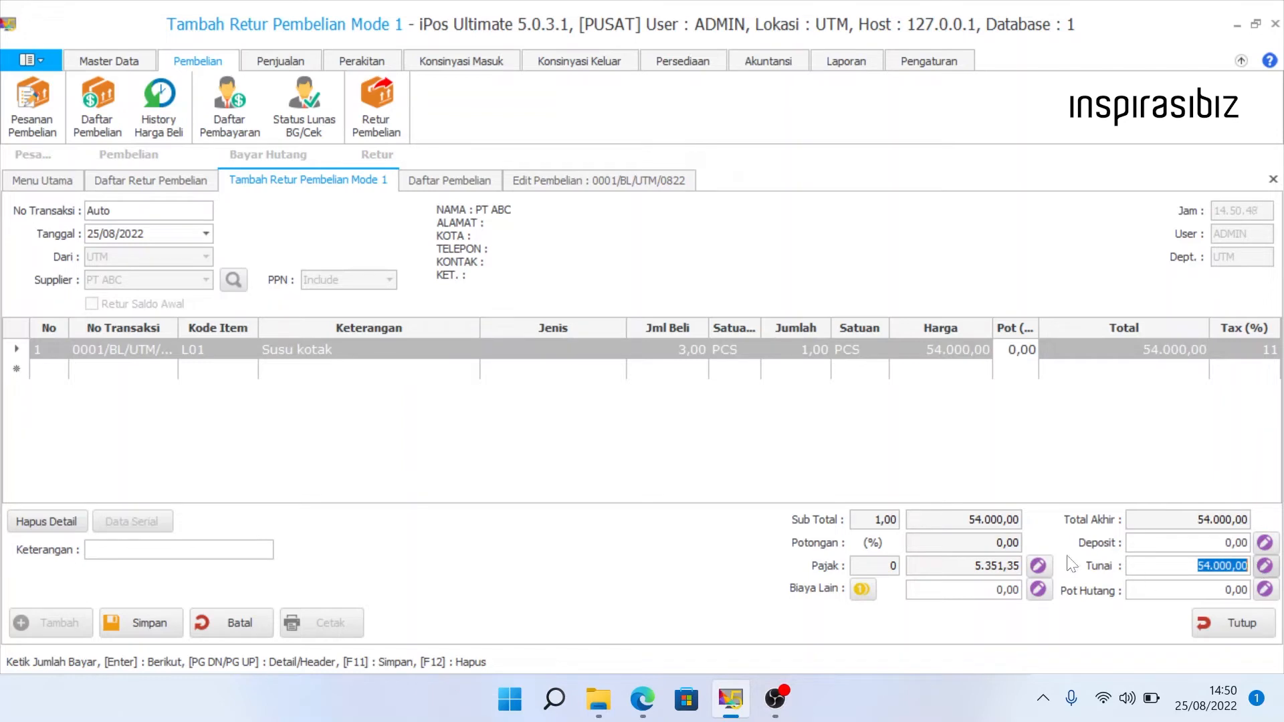
pyautogui.click(159, 620)
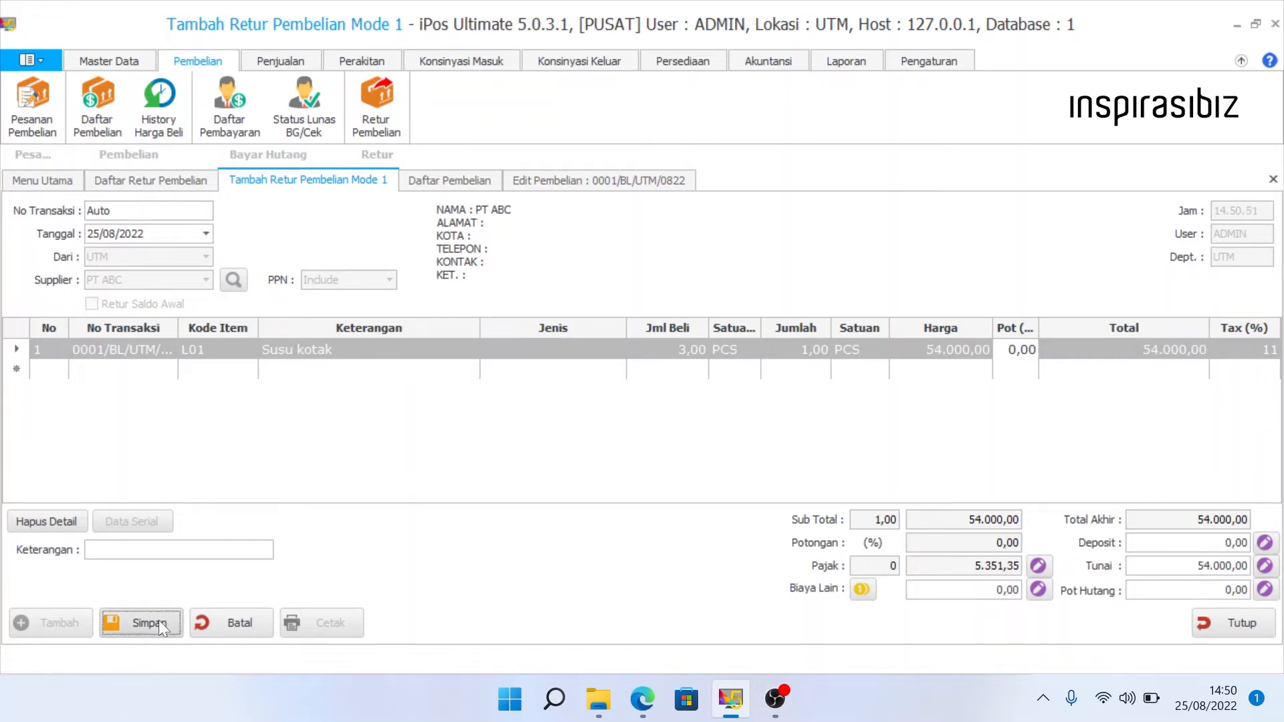
pyautogui.press('Return')
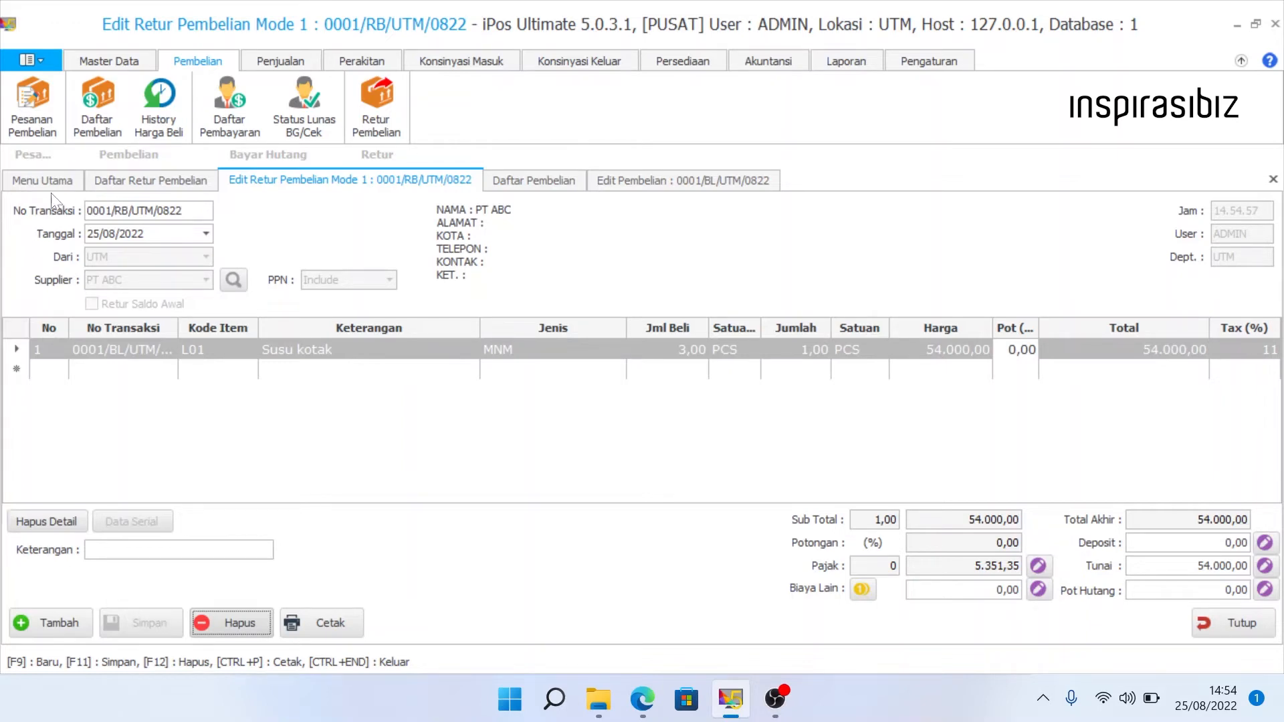
# Look up item "susu ko" in the stock card and process the August 2022 movements of Susu kotak (L01) for warehouse UTM.
pyautogui.click(115, 61)
pyautogui.click(179, 107)
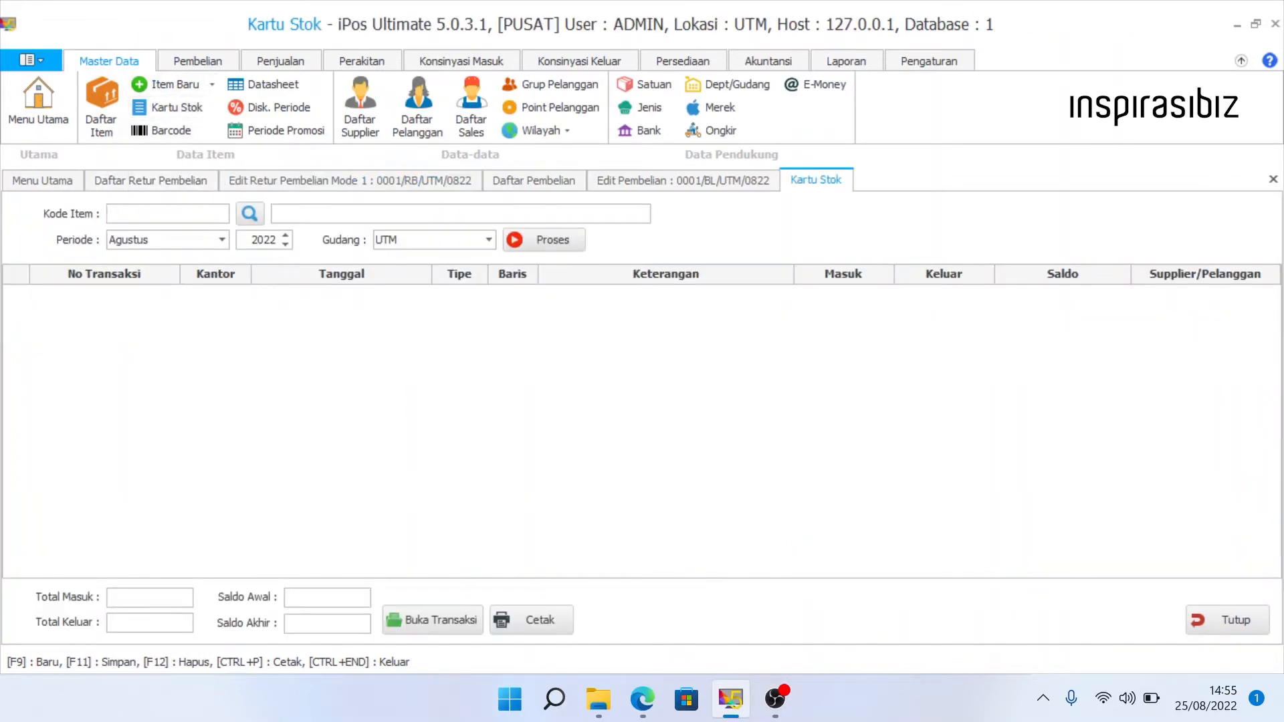
pyautogui.write('susu ko')
pyautogui.press('Return')
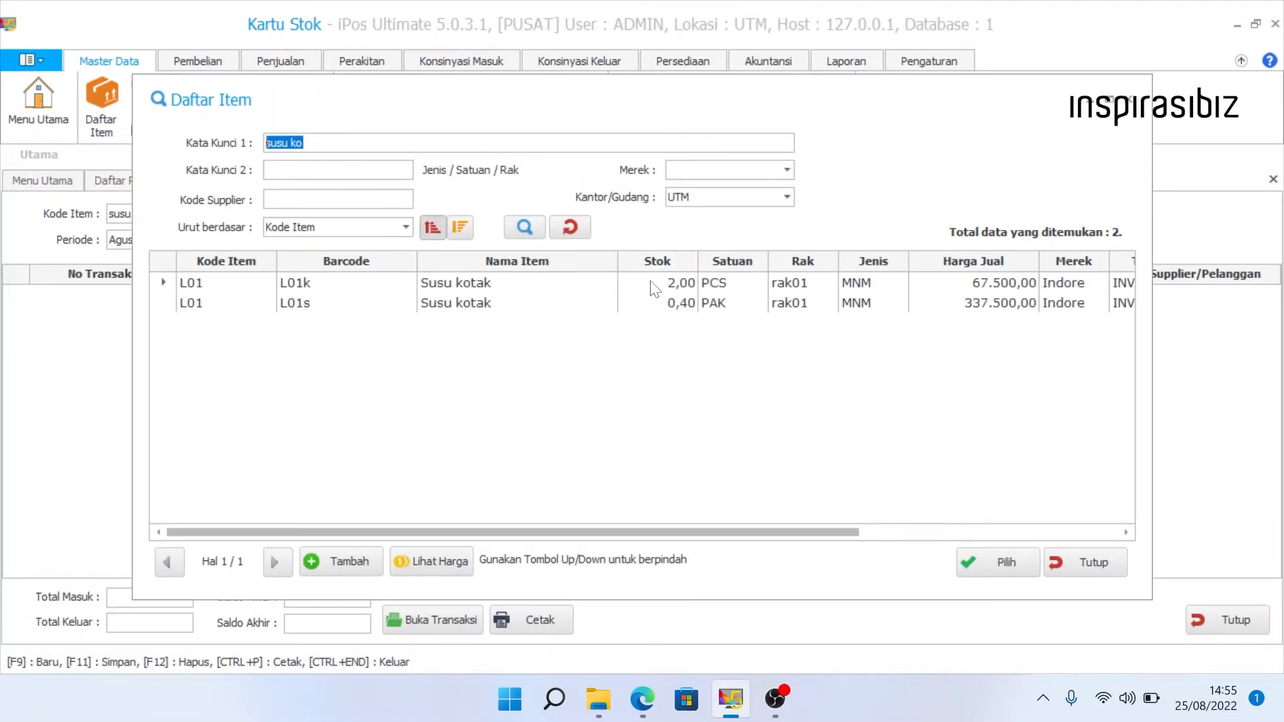
pyautogui.click(632, 290)
pyautogui.doubleClick(632, 289)
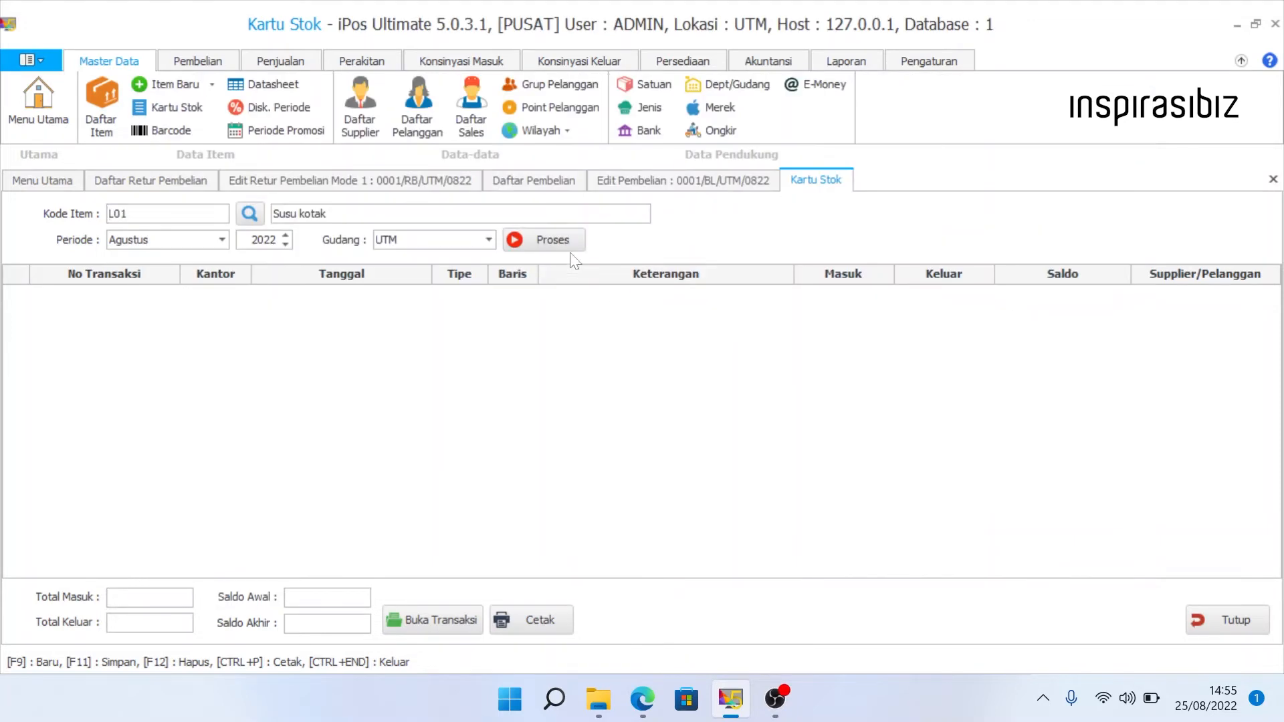
pyautogui.click(552, 239)
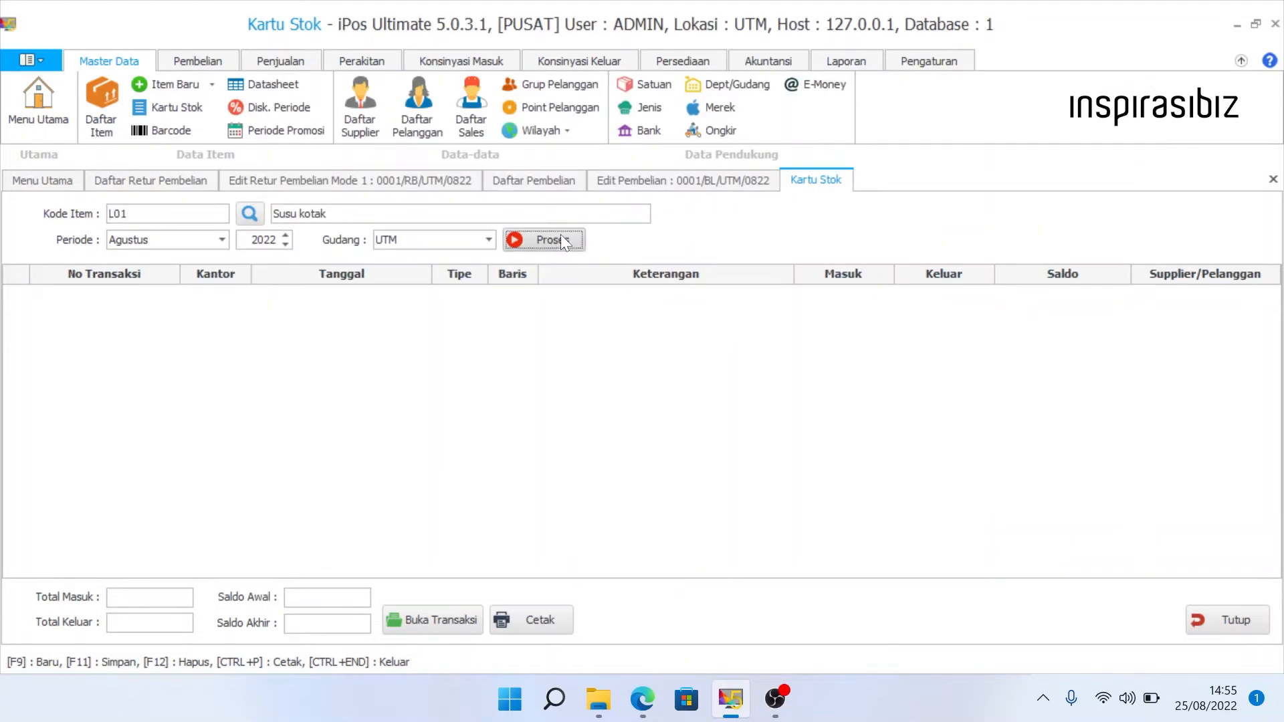
pyautogui.click(730, 338)
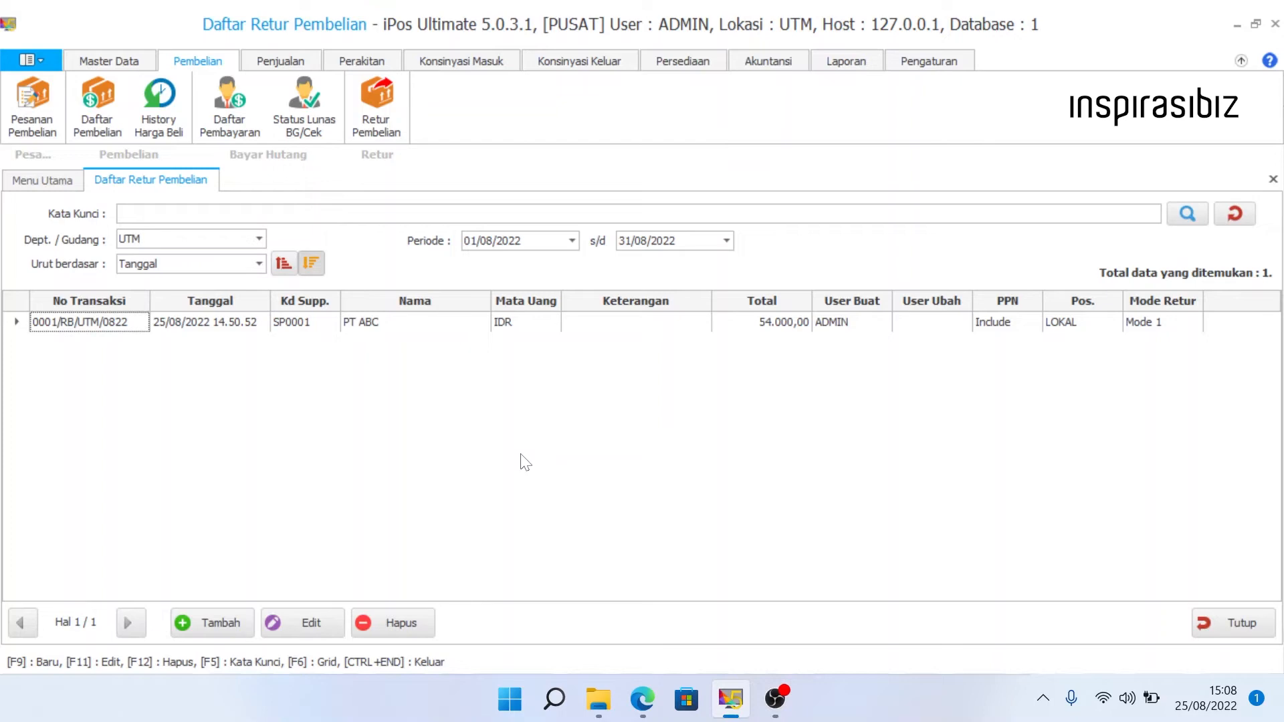
# In the general settings, set the purchase and sales return mode to Mode 2 and save the settings.
pyautogui.click(917, 62)
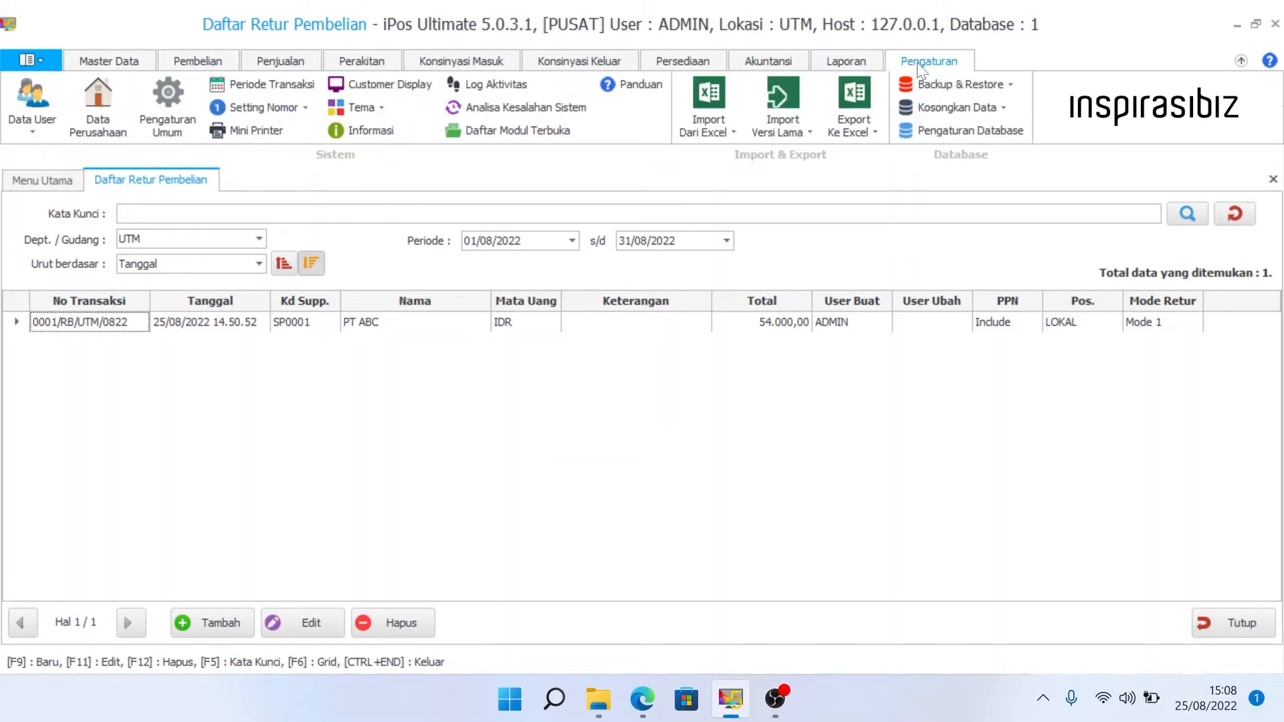
pyautogui.click(175, 133)
pyautogui.click(544, 435)
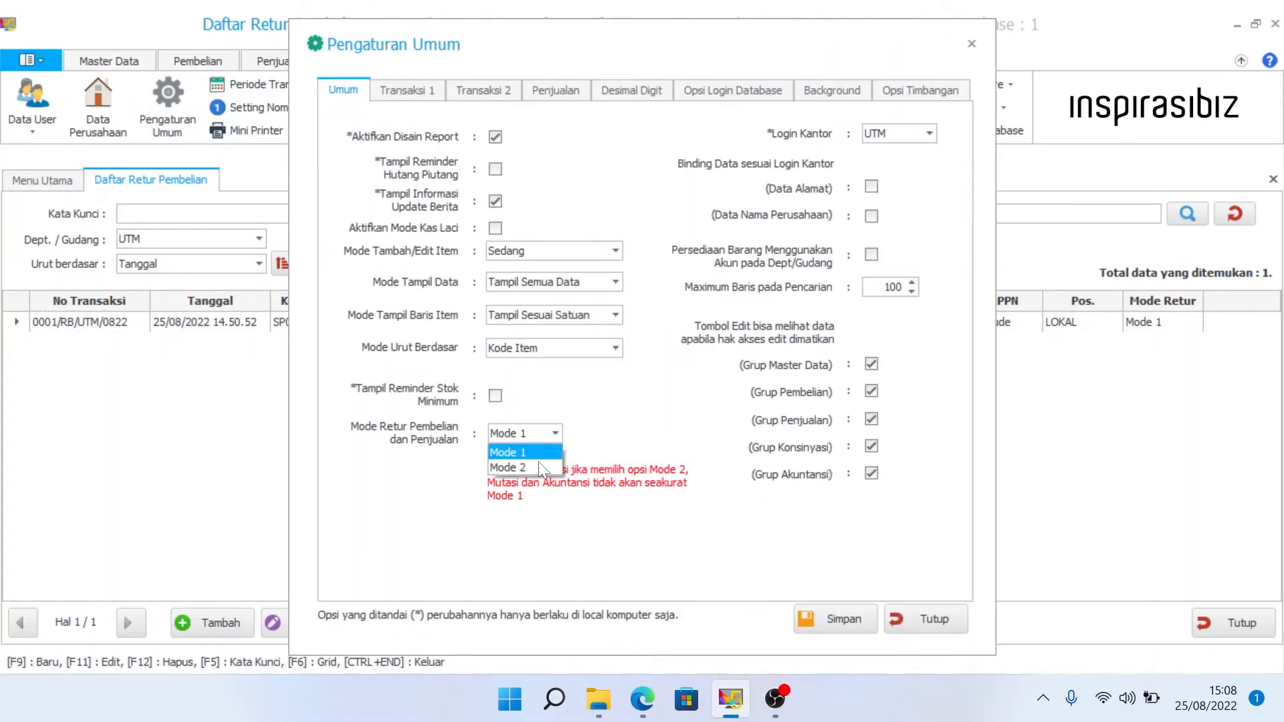
pyautogui.click(520, 468)
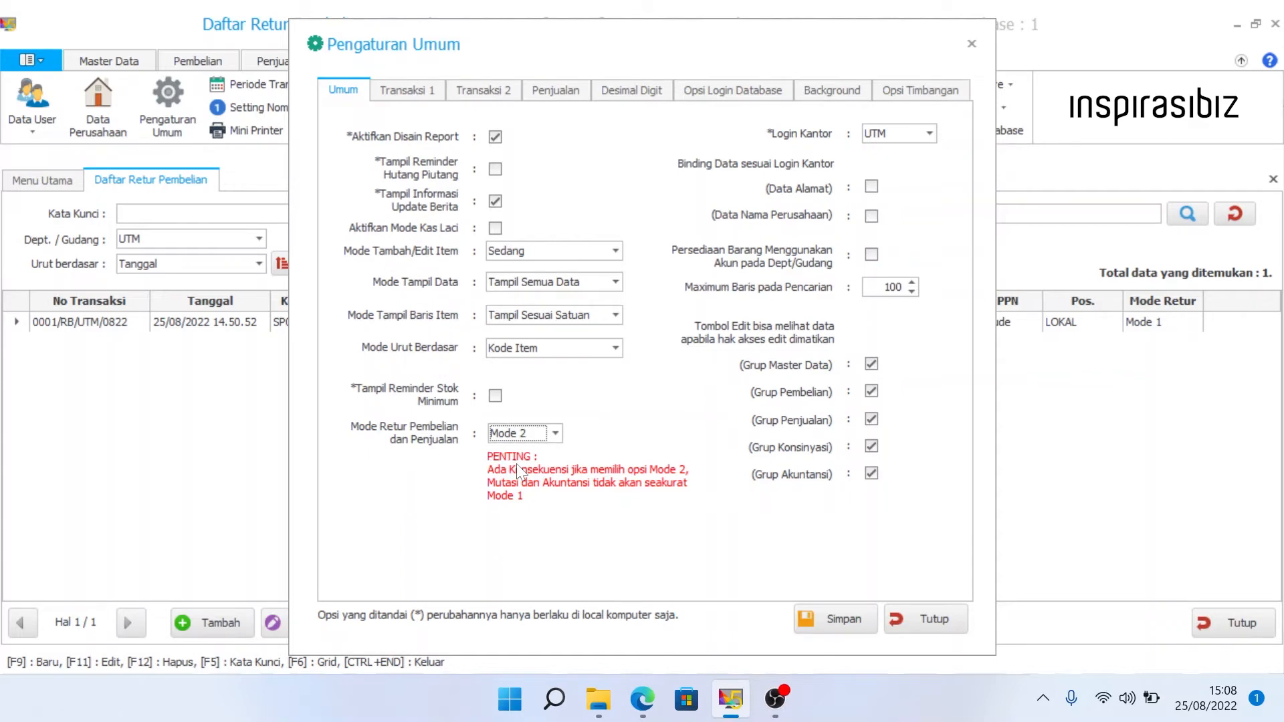
pyautogui.click(540, 438)
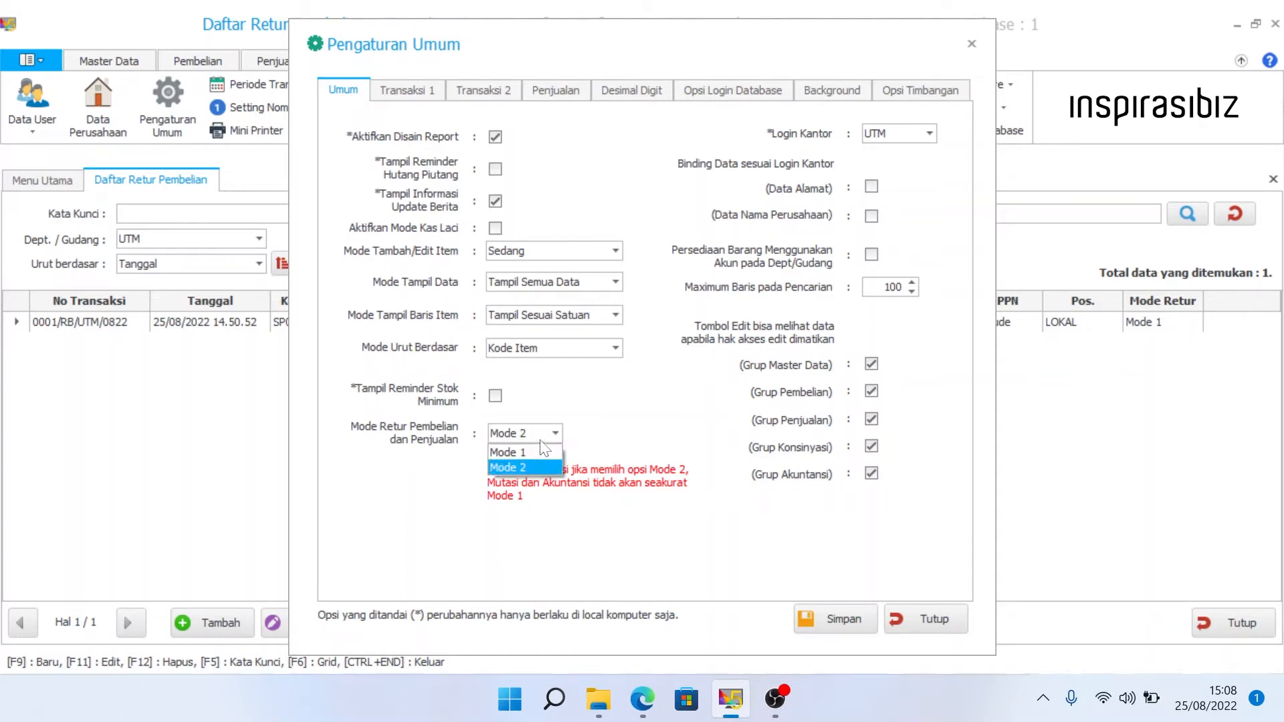
pyautogui.click(542, 438)
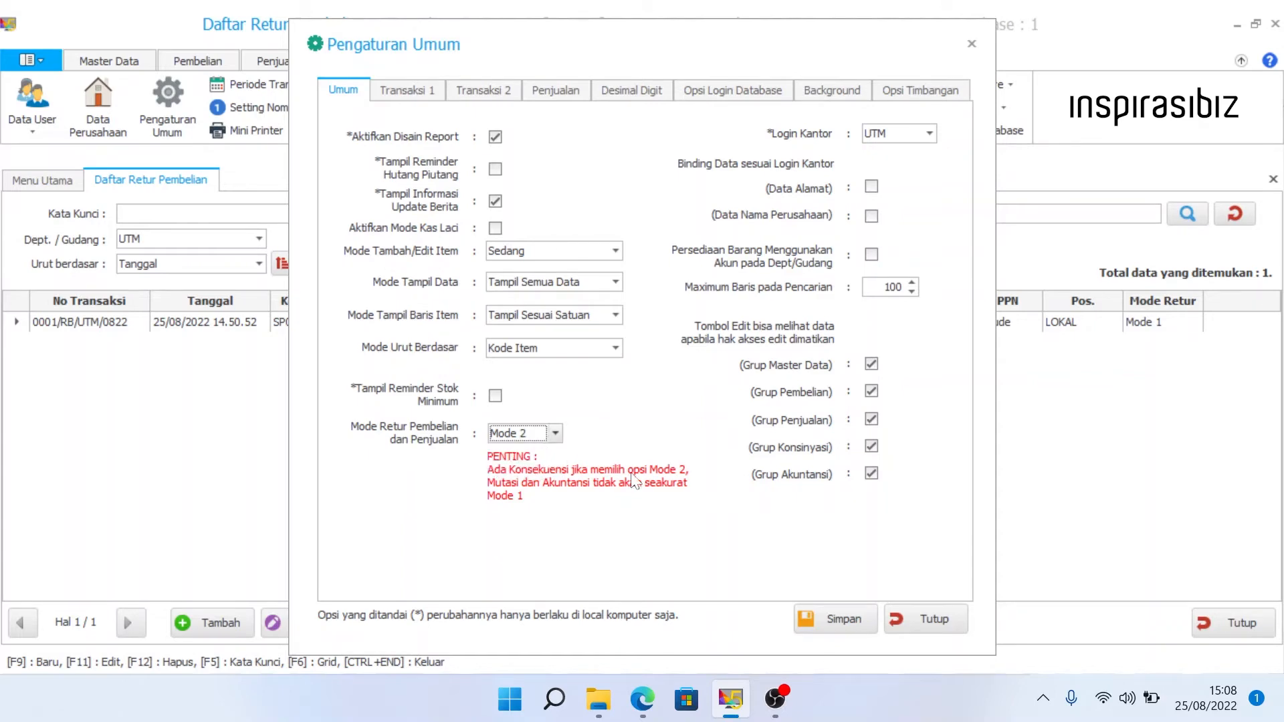
pyautogui.click(855, 628)
pyautogui.press('Return')
pyautogui.click(907, 612)
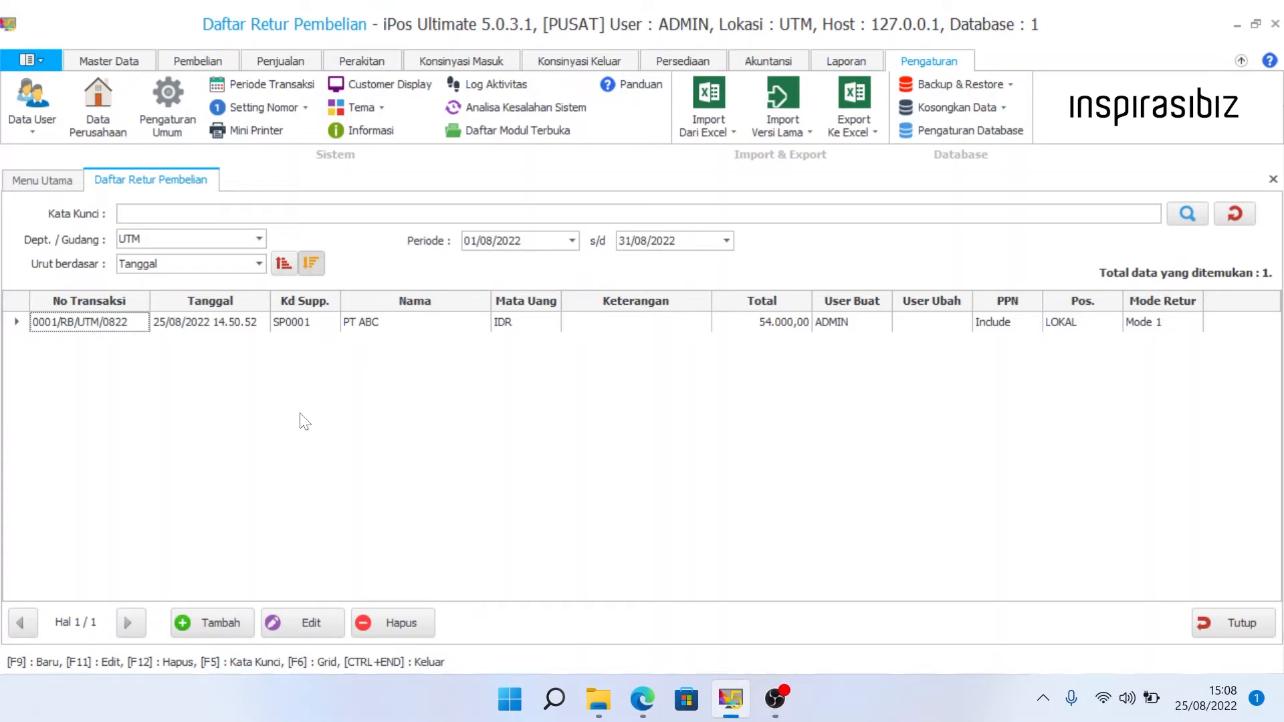
# Start a new Mode 2 purchase return with automatic numbering, date 25/08/2022 and source UTM, and check the PPN options.
pyautogui.click(210, 624)
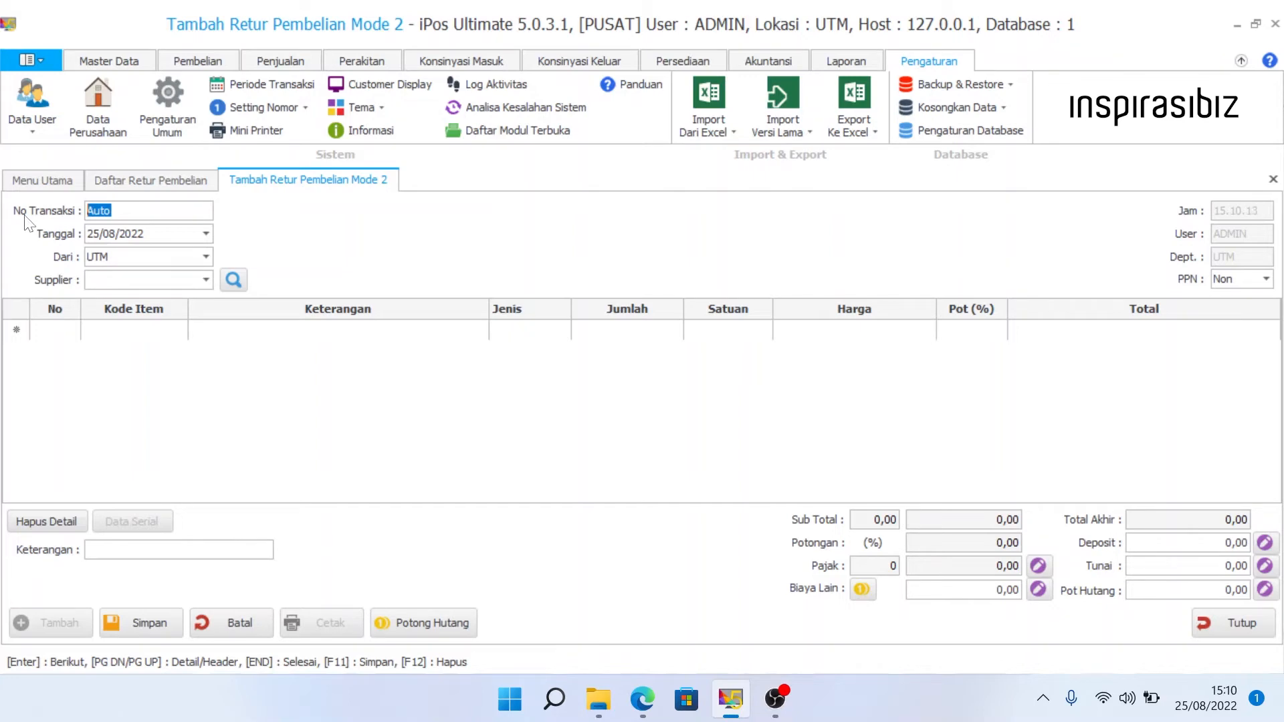
pyautogui.press('Return')
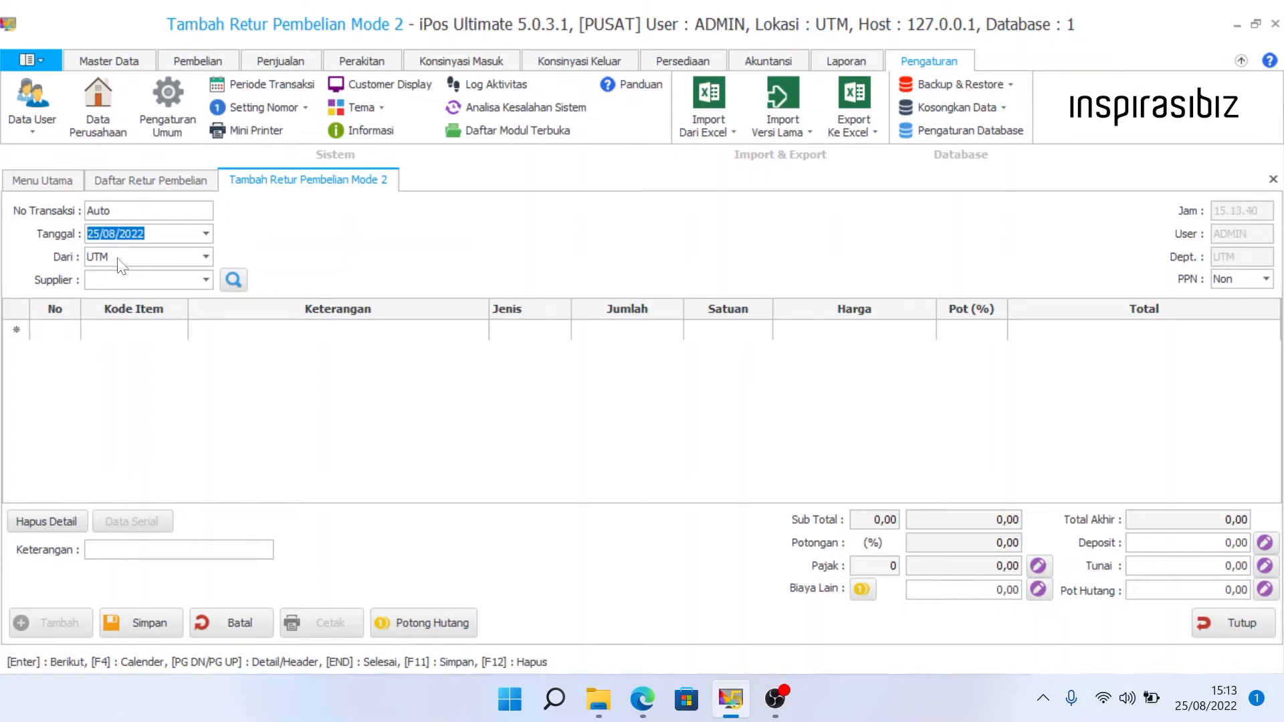
pyautogui.click(117, 257)
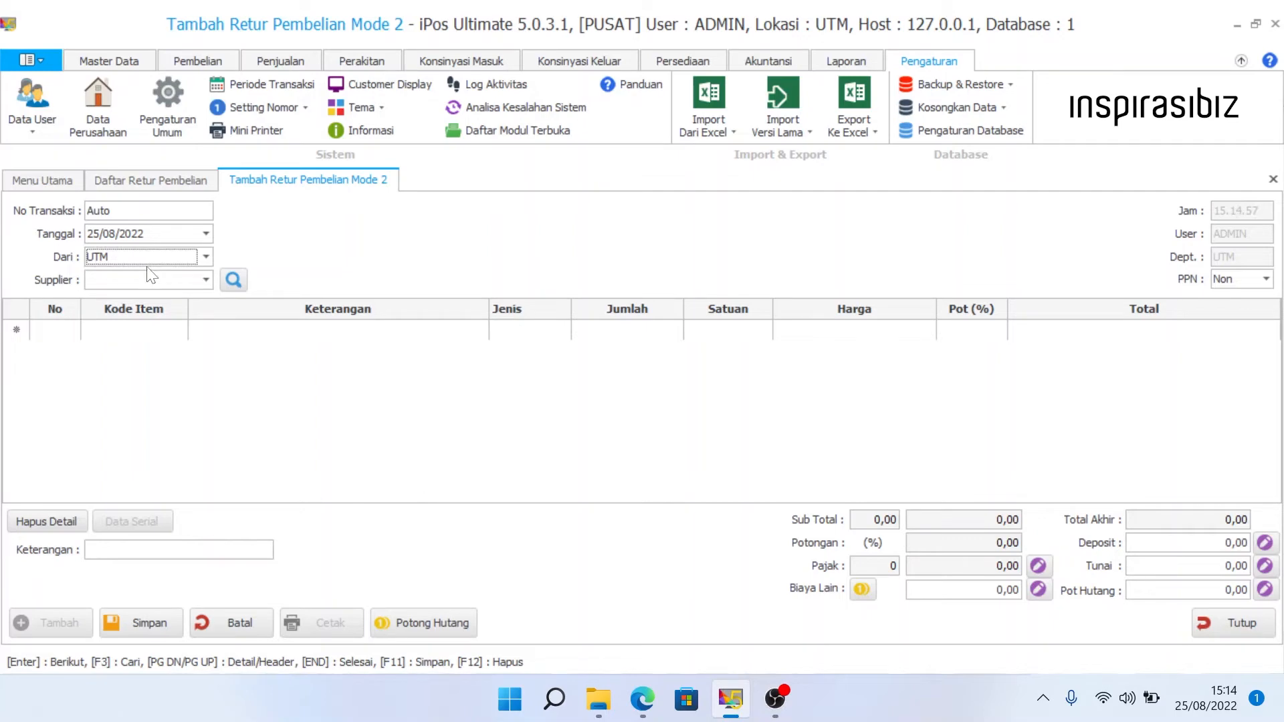
pyautogui.press('Return')
pyautogui.click(1235, 277)
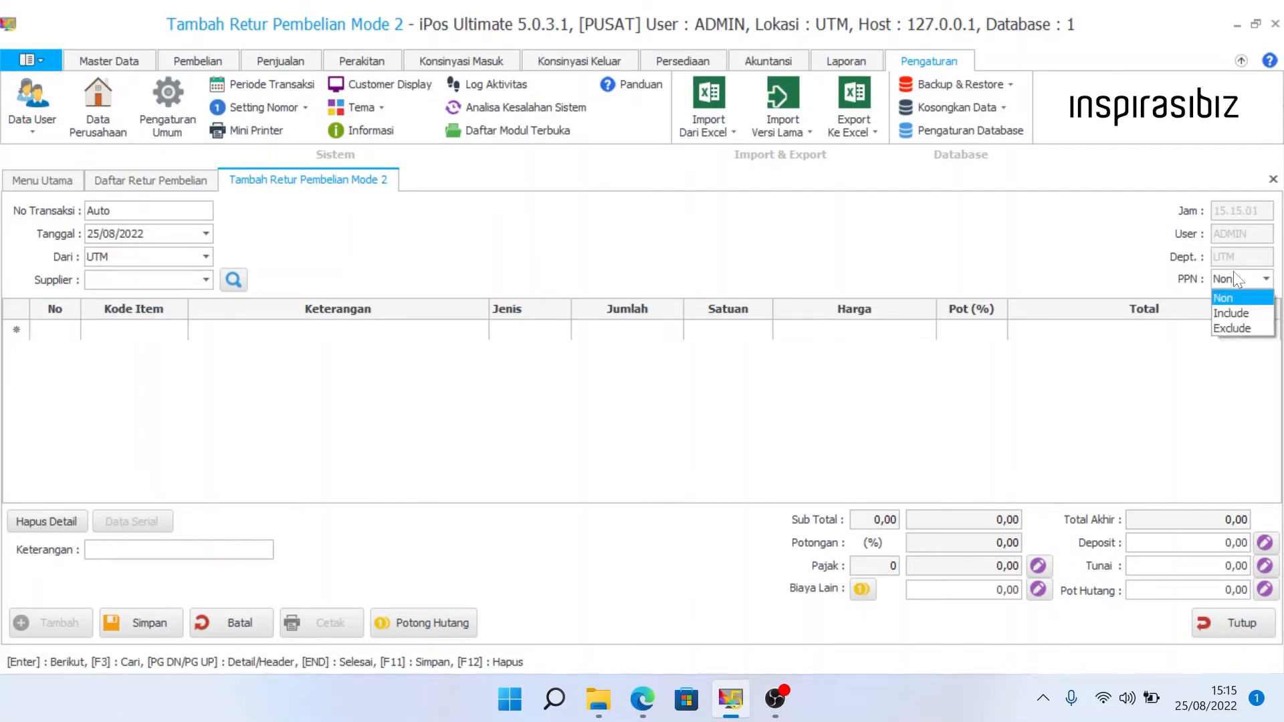
pyautogui.click(1235, 278)
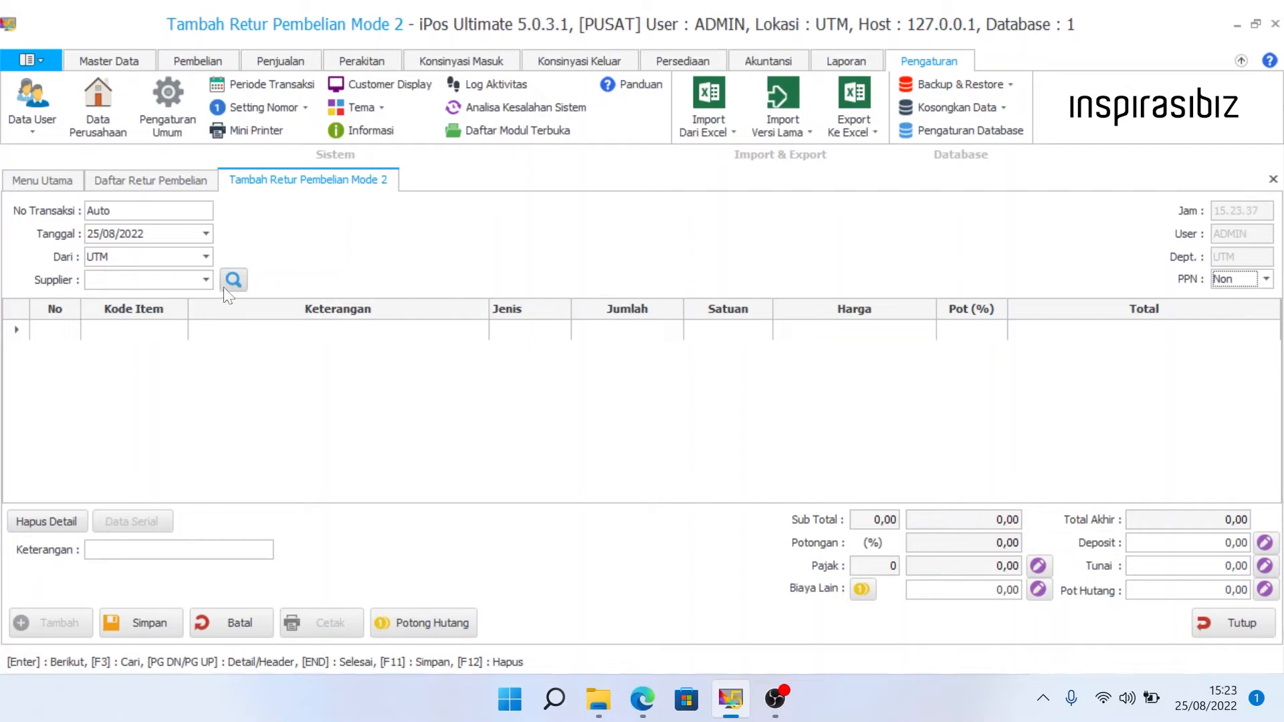
# Select supplier 2 for the Mode 2 return and set PPN to Include.
pyautogui.click(206, 281)
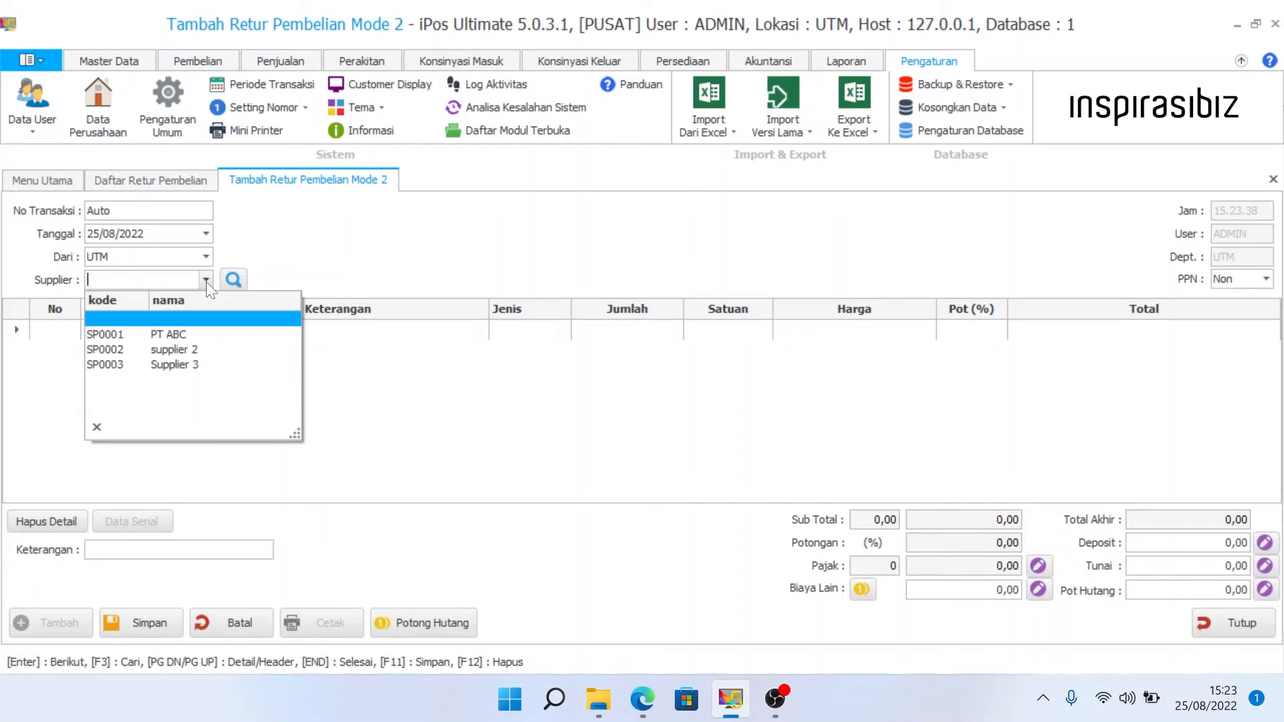
pyautogui.click(217, 348)
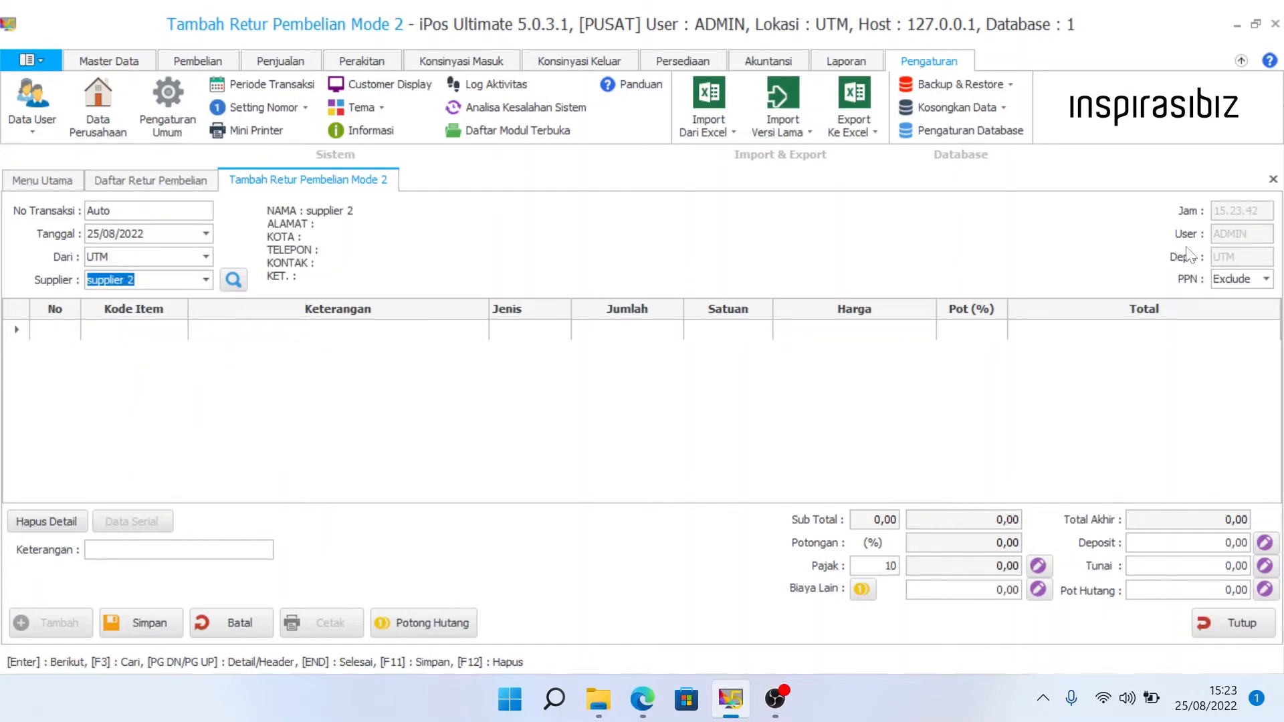
pyautogui.click(1235, 281)
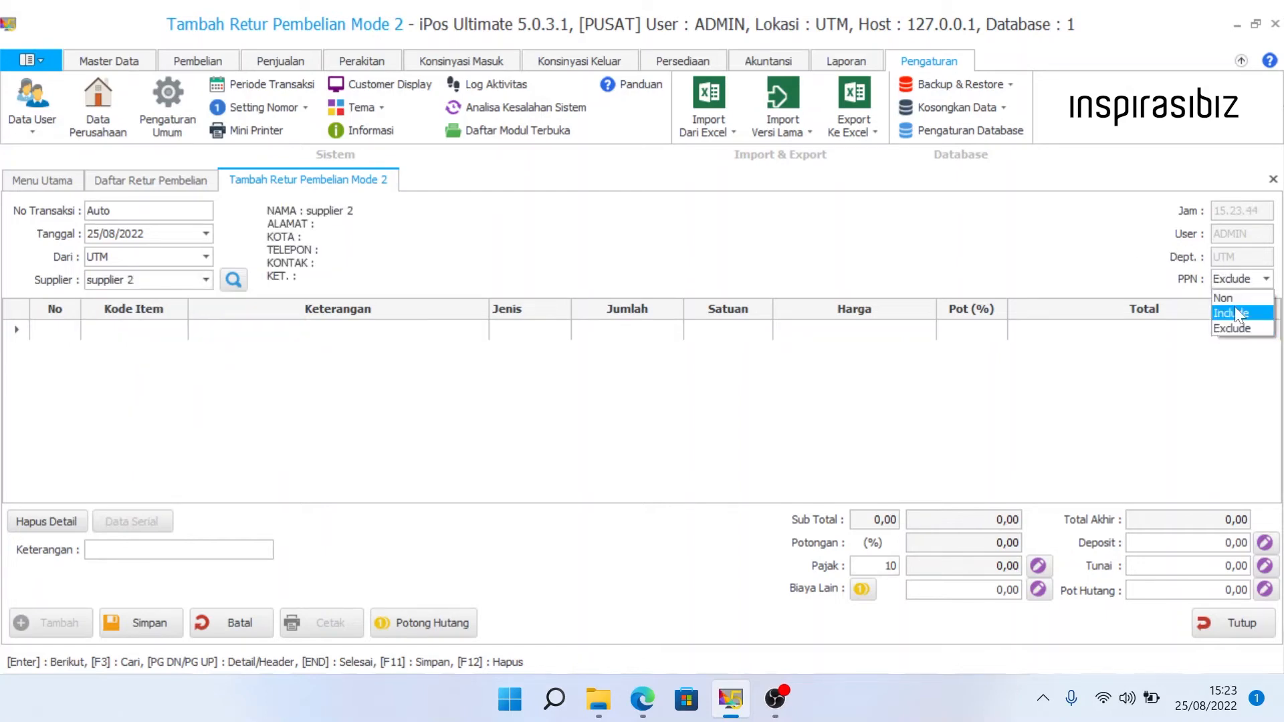
pyautogui.click(1236, 313)
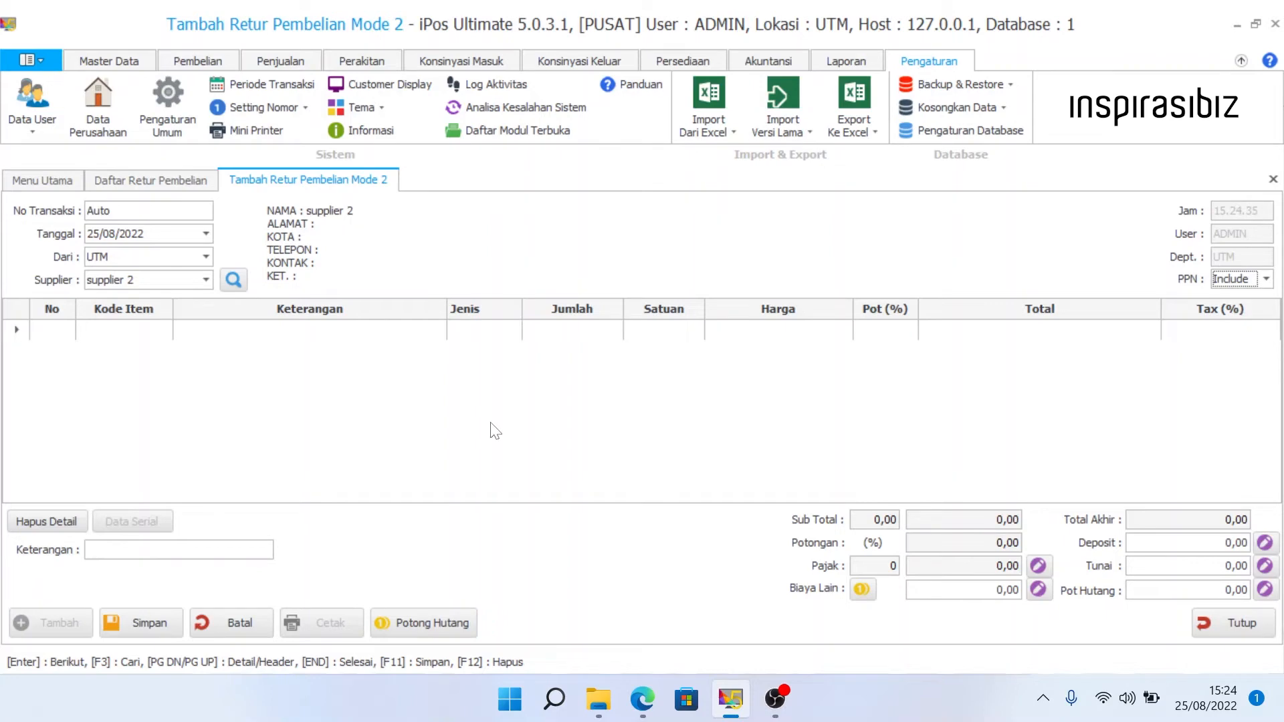
# Search the item list from the return's first row for "buku", then widen the search to "a".
pyautogui.click(135, 334)
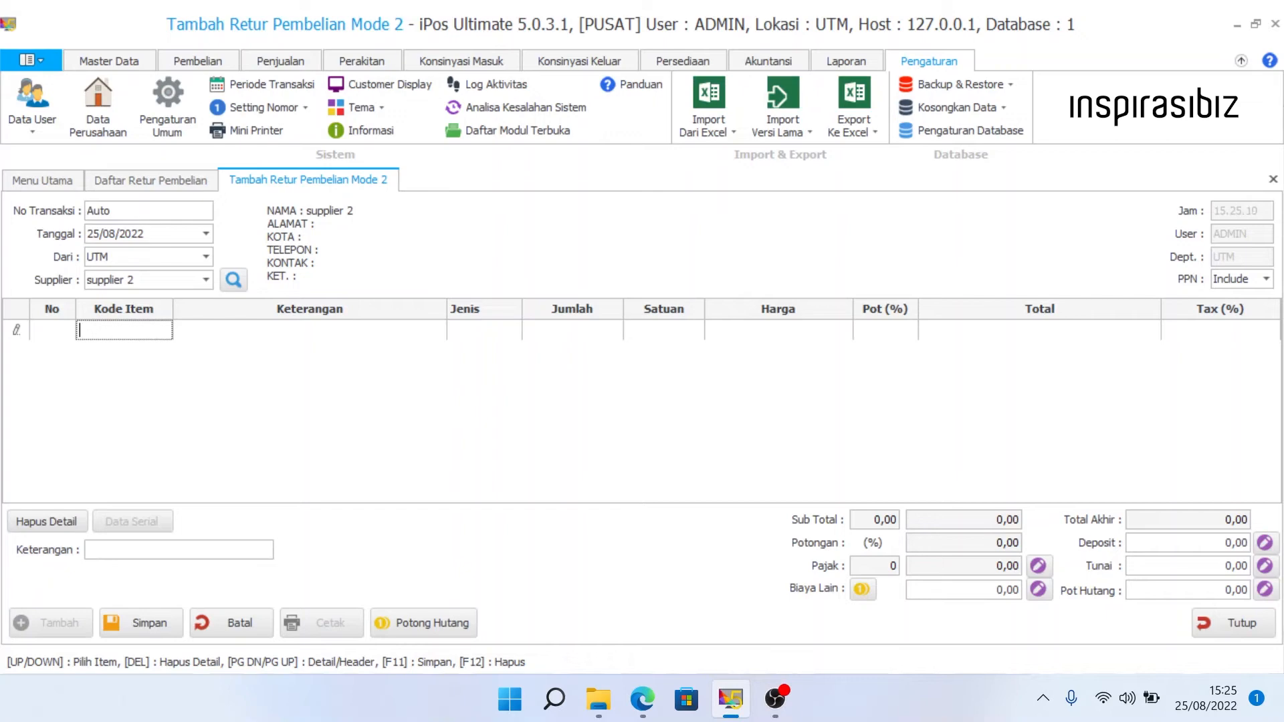
pyautogui.write('buku')
pyautogui.press('Return')
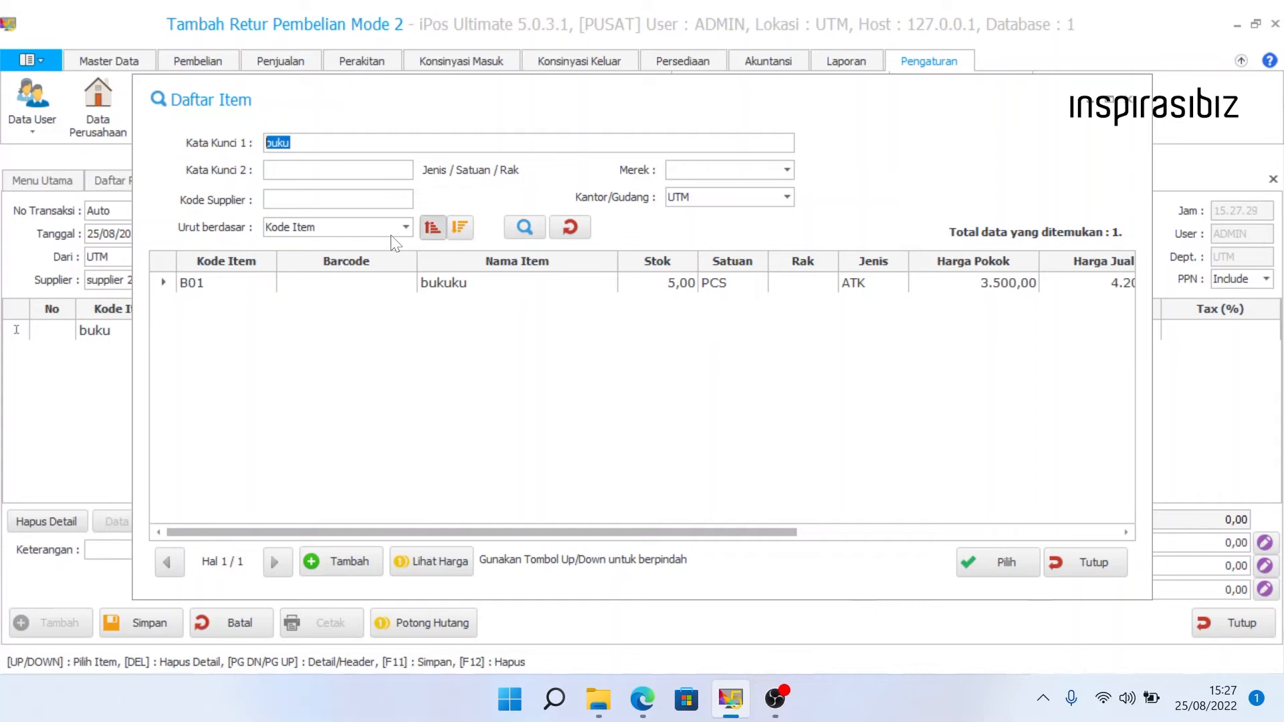
pyautogui.press('BackSpace')
pyautogui.write('a')
pyautogui.press('Return')
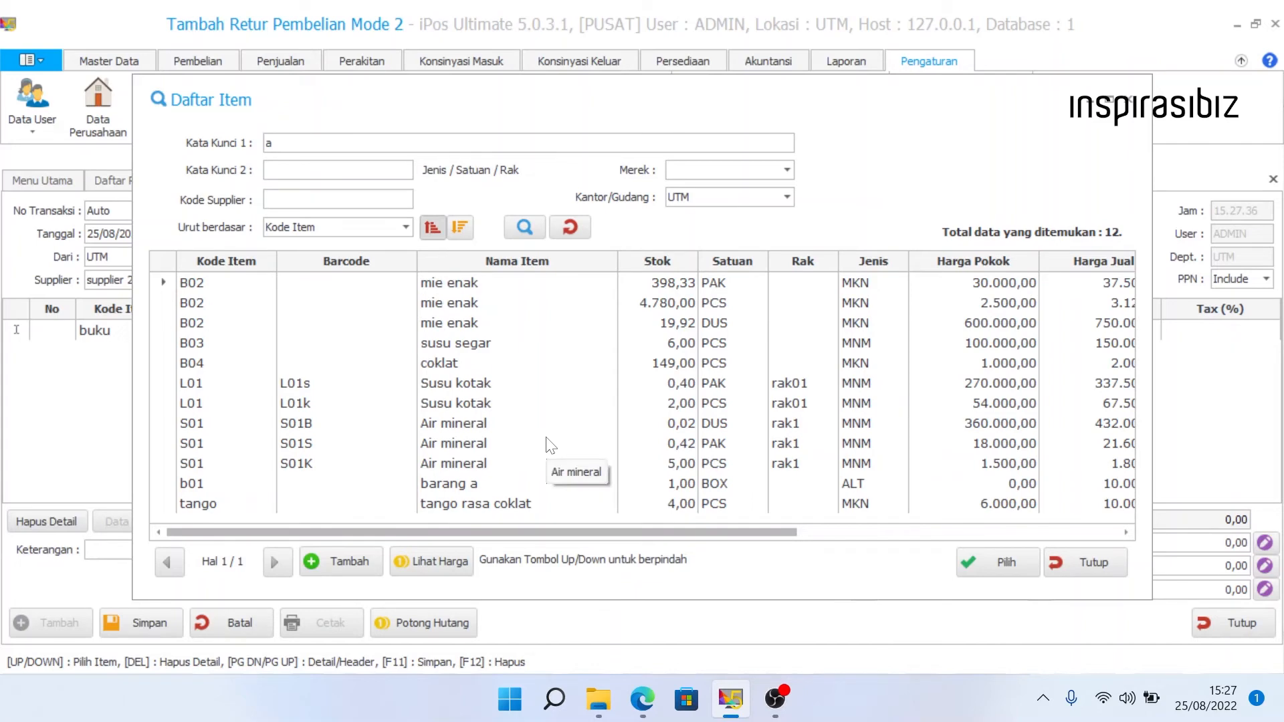
# Compare the PAK, PCS and DUS stock entries of mie enak (B02) and add its PCS entry to the return.
pyautogui.moveTo(548, 535); pyautogui.dragTo(469, 492)
pyautogui.click(677, 285)
pyautogui.click(674, 304)
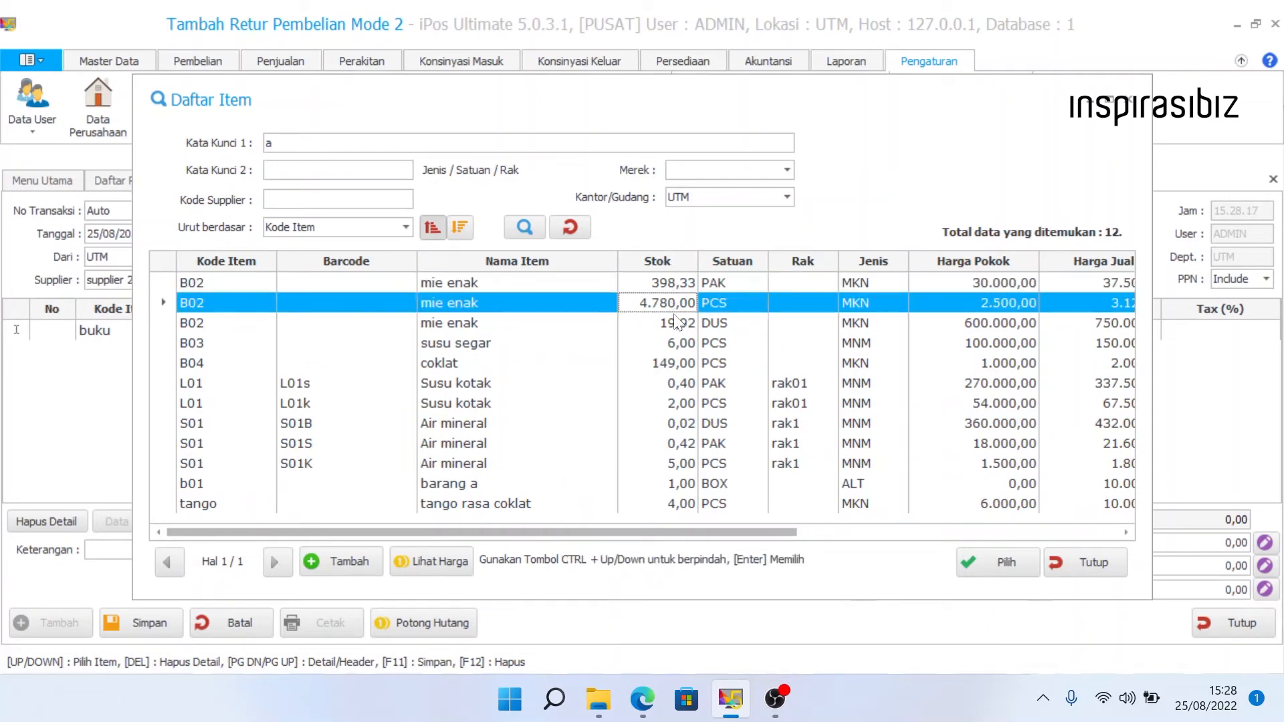
pyautogui.click(680, 325)
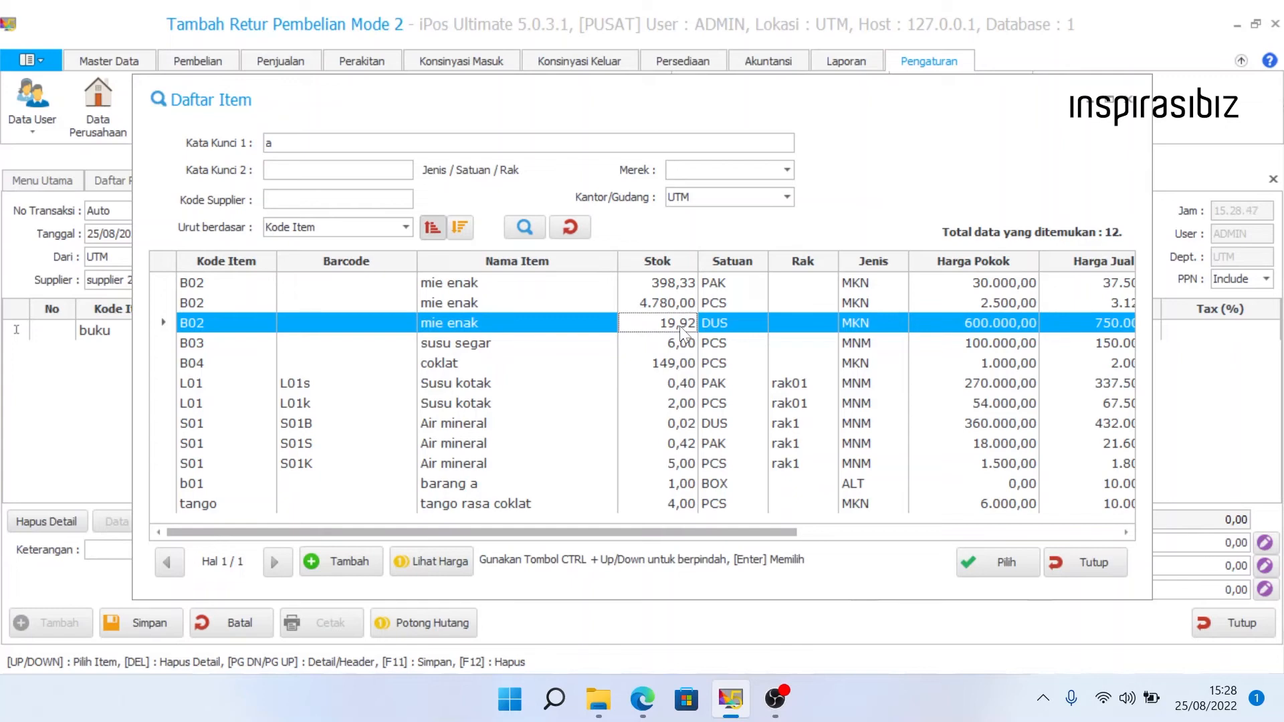
pyautogui.click(644, 308)
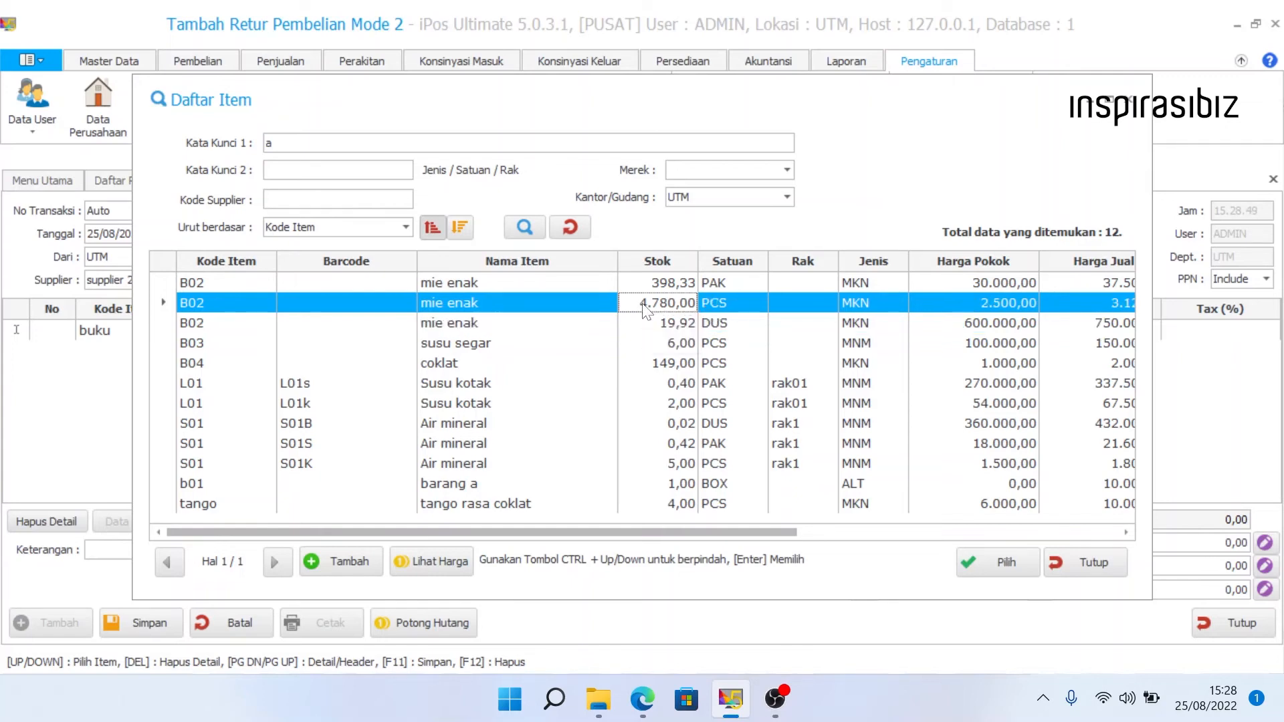
pyautogui.click(586, 306)
pyautogui.doubleClick(587, 306)
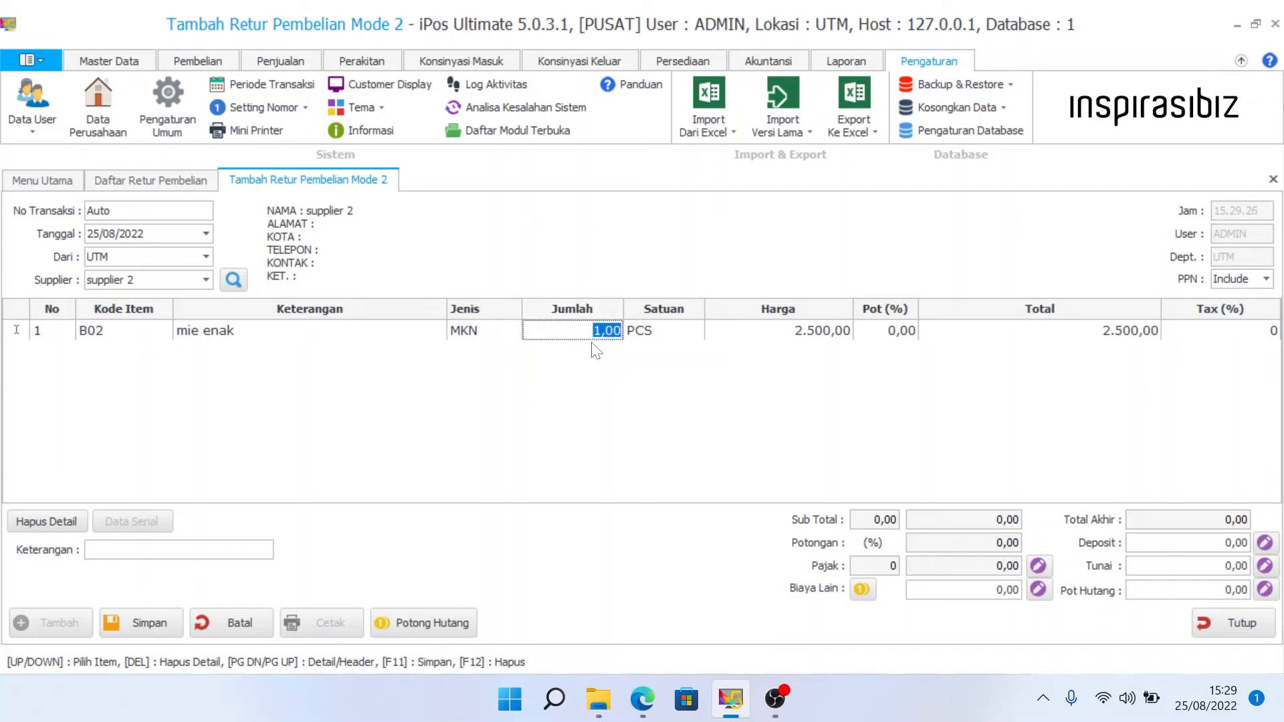
# Set the mie enak quantity to 5 and keep its unit as PCS.
pyautogui.write('5')
pyautogui.press('Return')
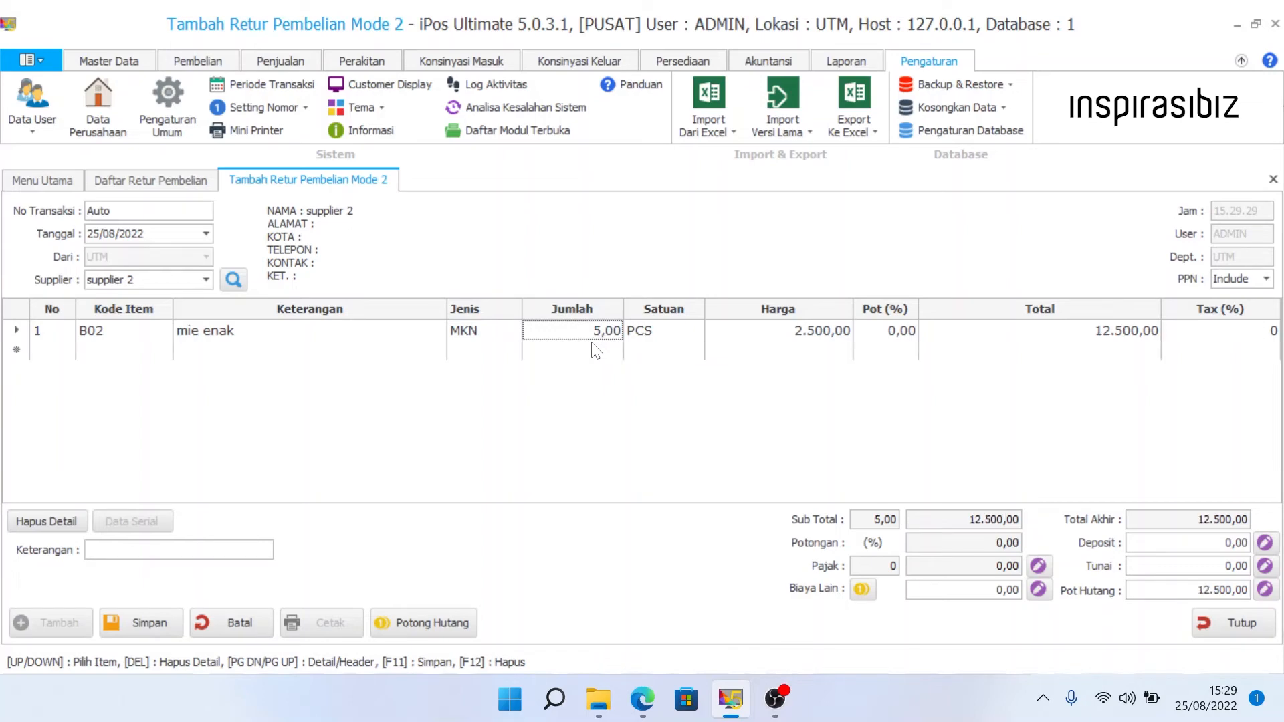
pyautogui.click(653, 330)
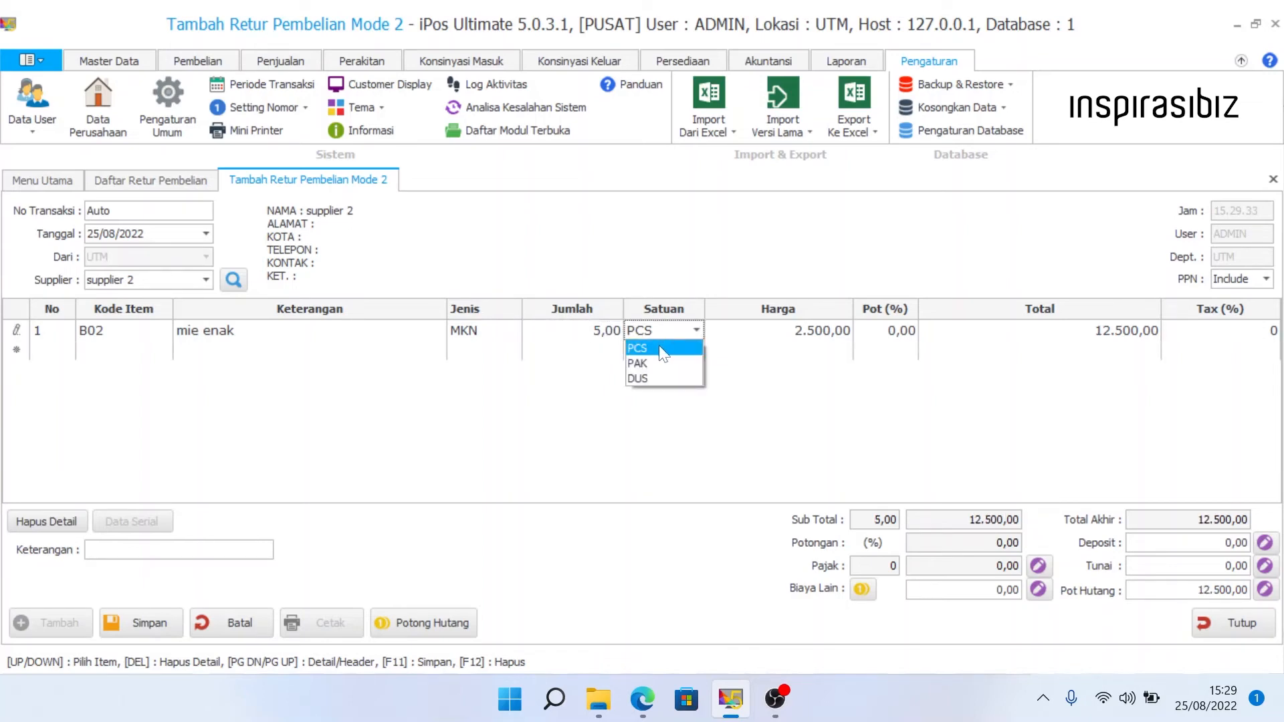
pyautogui.click(660, 347)
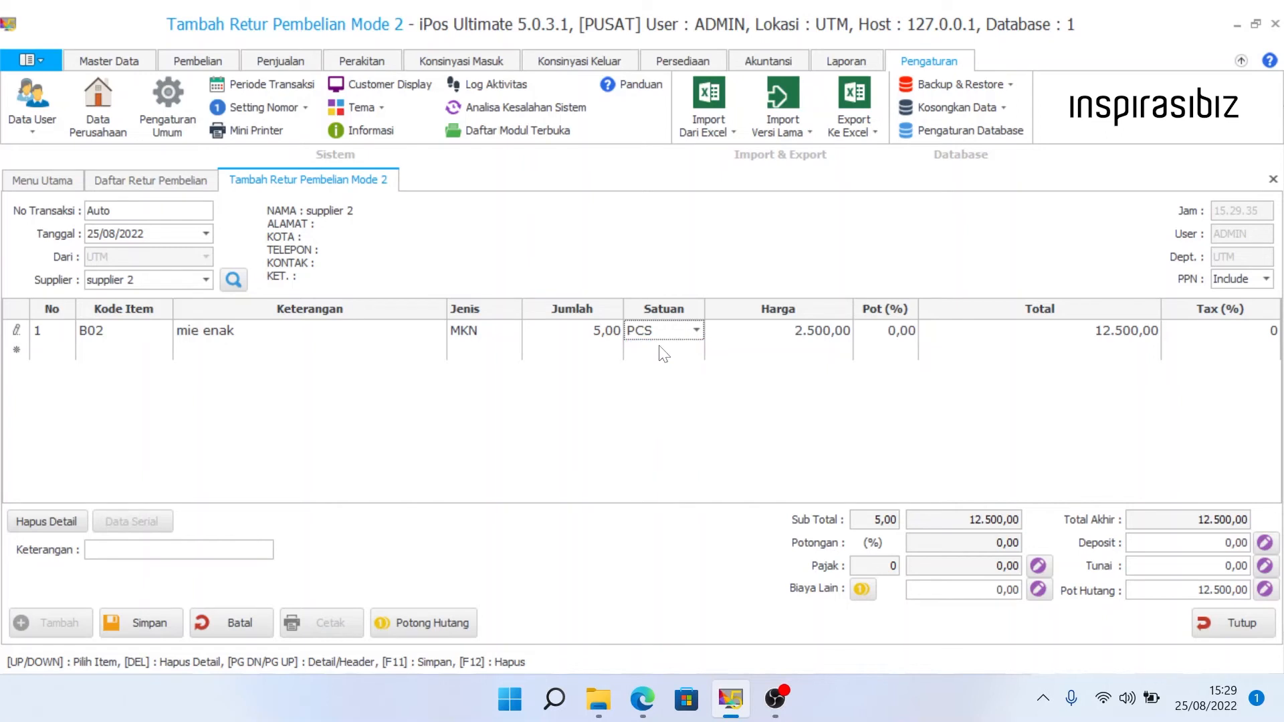
# Examine the price, discount and tax cells of the mie enak row and the return's description field.
pyautogui.click(766, 334)
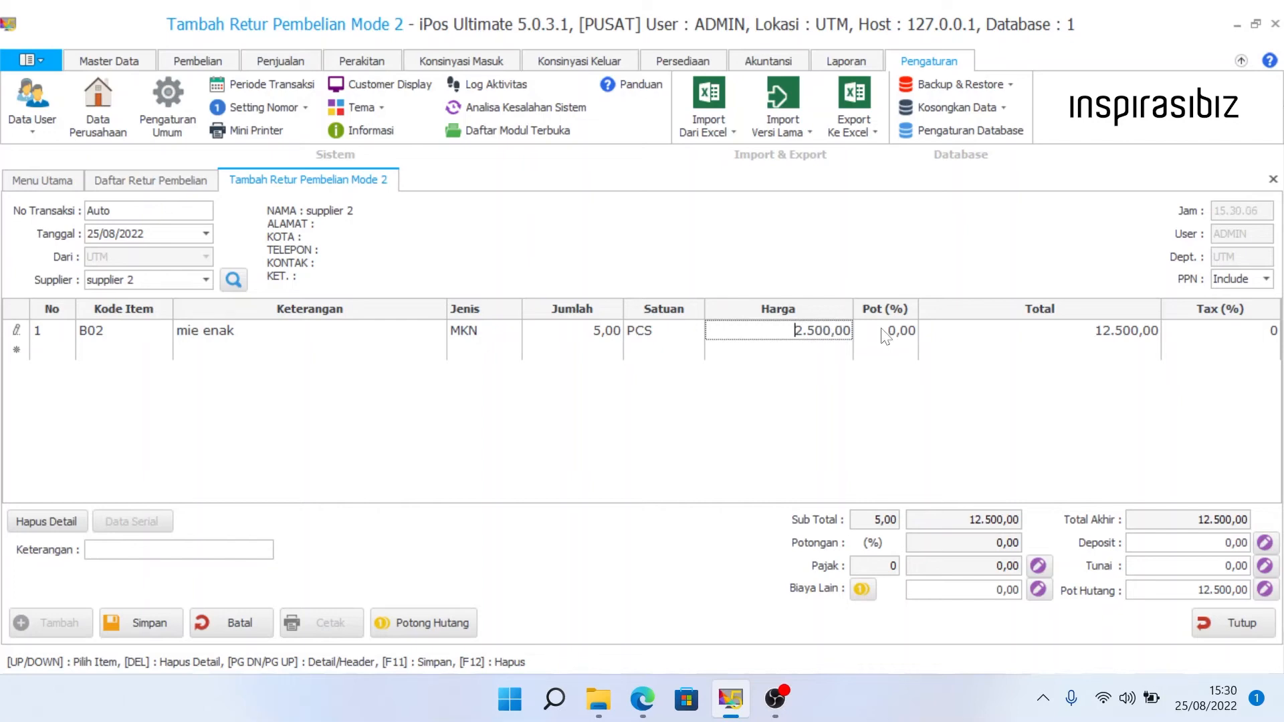
pyautogui.click(880, 331)
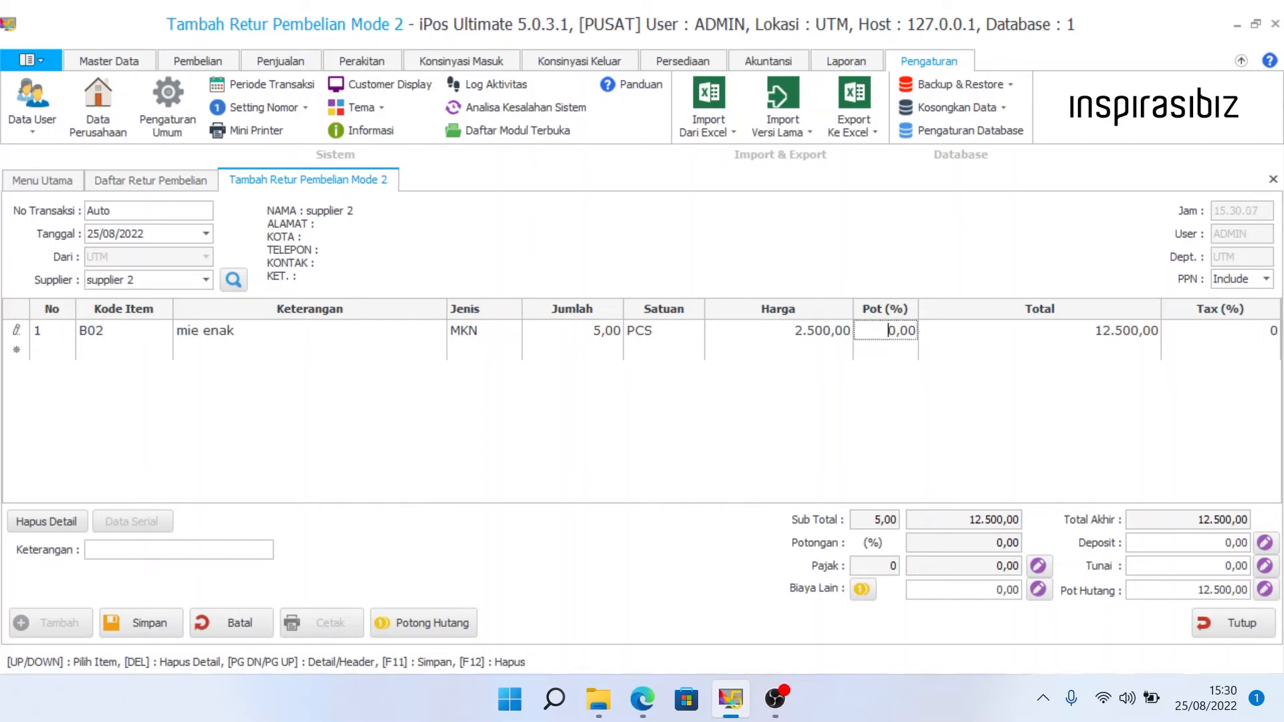
pyautogui.moveTo(886, 330); pyautogui.dragTo(918, 317)
pyautogui.press('Return')
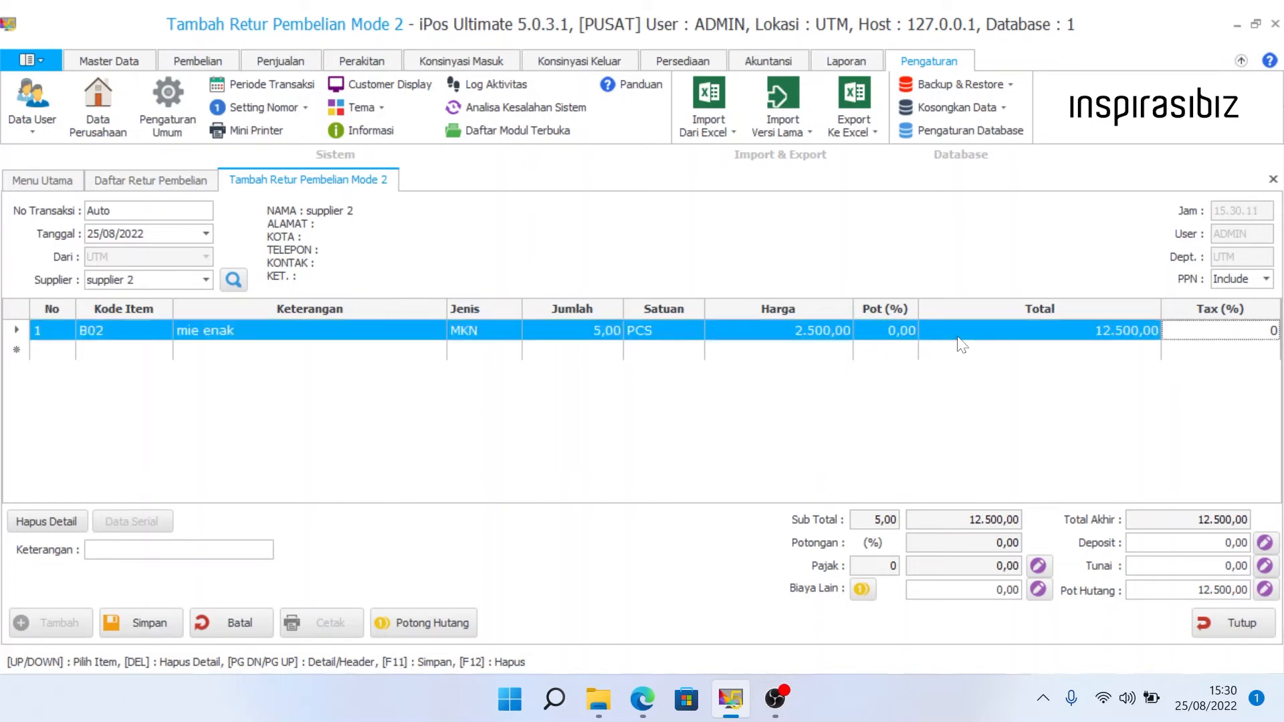
pyautogui.click(1218, 338)
pyautogui.doubleClick(1273, 331)
pyautogui.click(1165, 373)
pyautogui.click(211, 548)
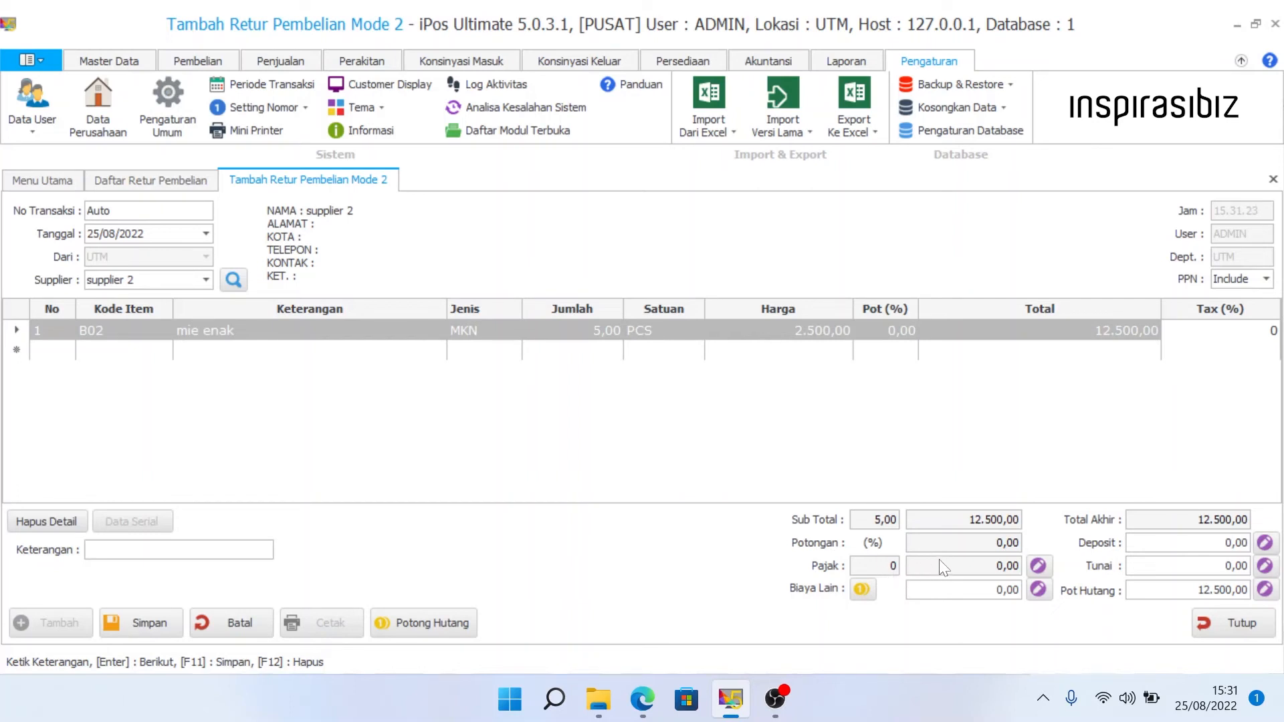
# Switch PPN to Exclude to compare the tax calculation, then set it back to Include.
pyautogui.click(1236, 285)
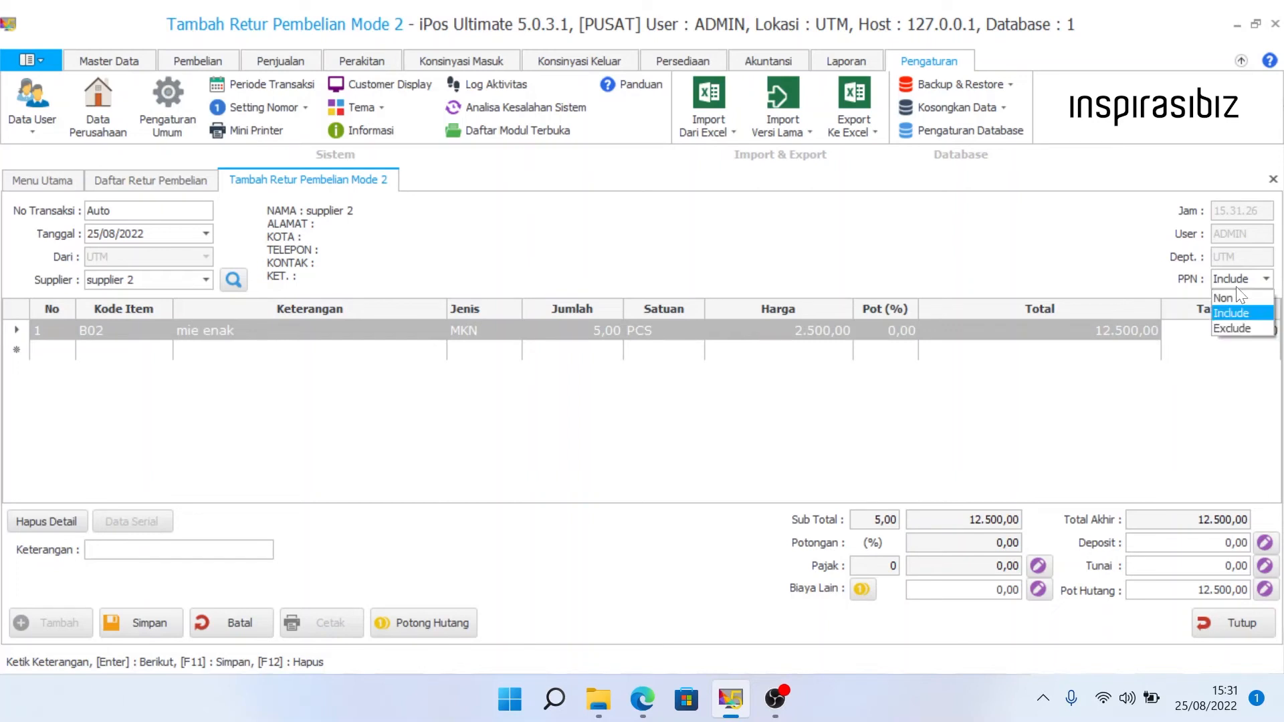
pyautogui.click(1239, 328)
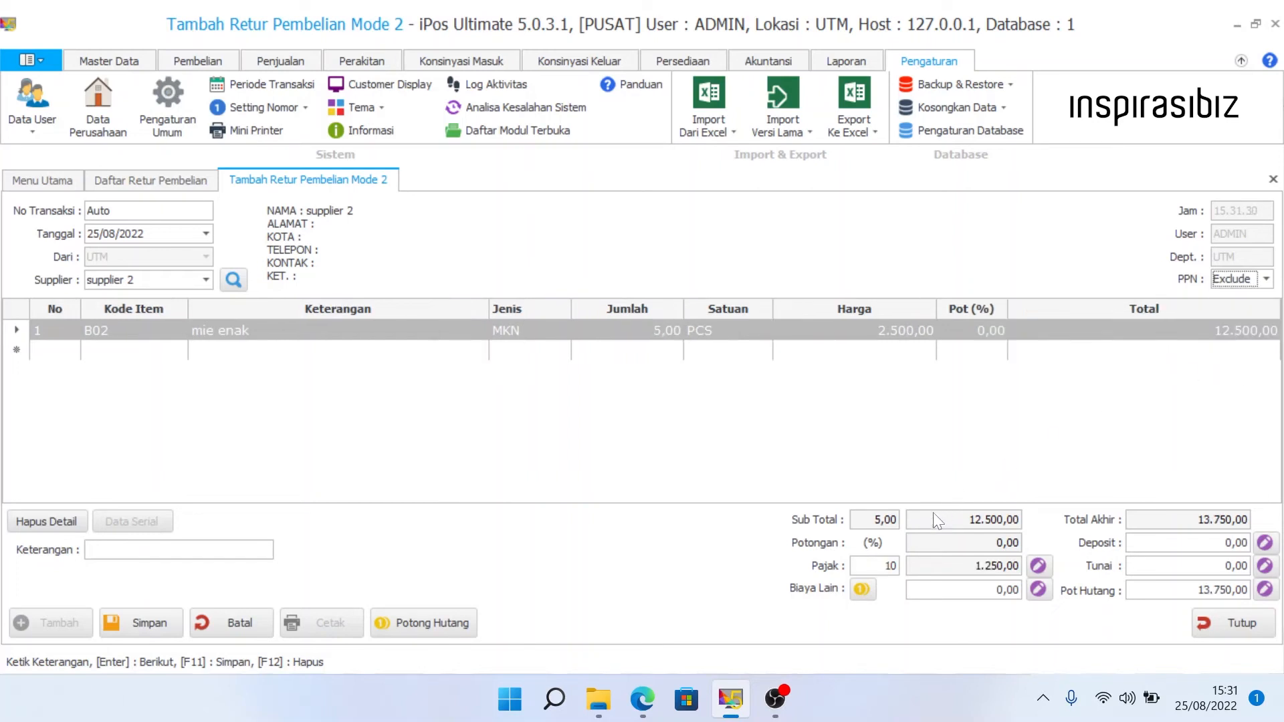
pyautogui.press('Return')
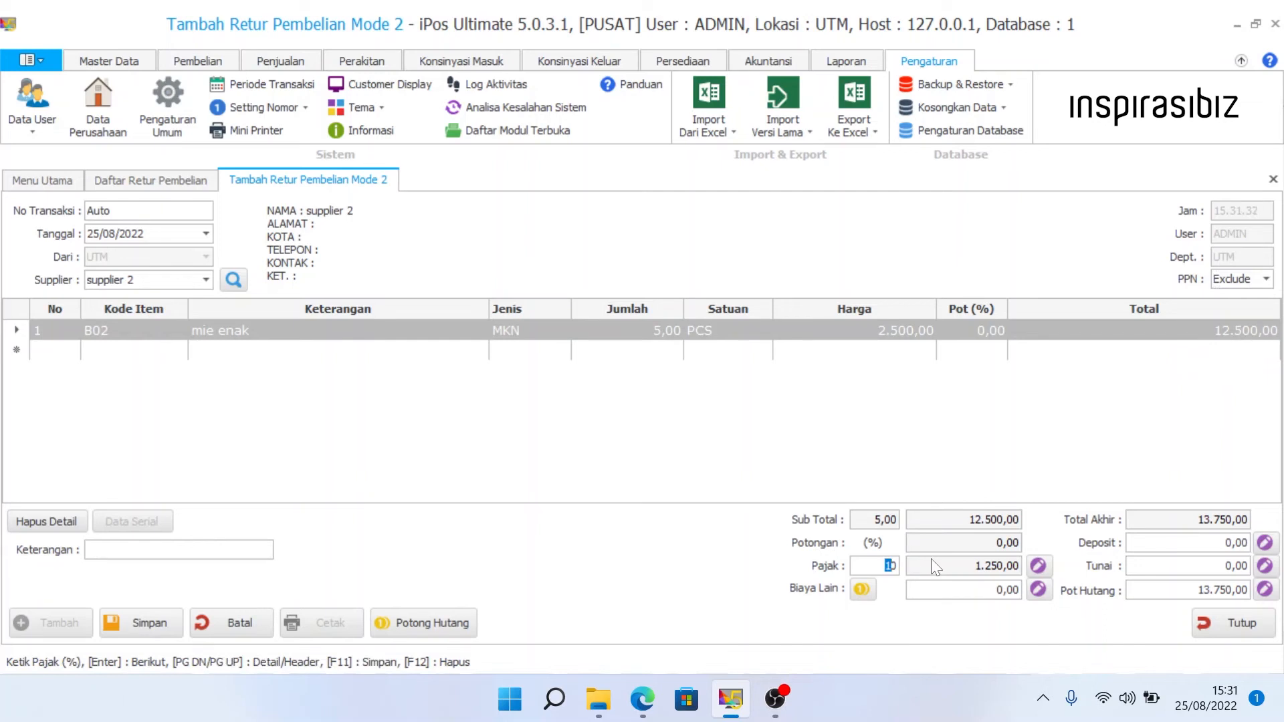
pyautogui.click(1250, 280)
pyautogui.click(1245, 312)
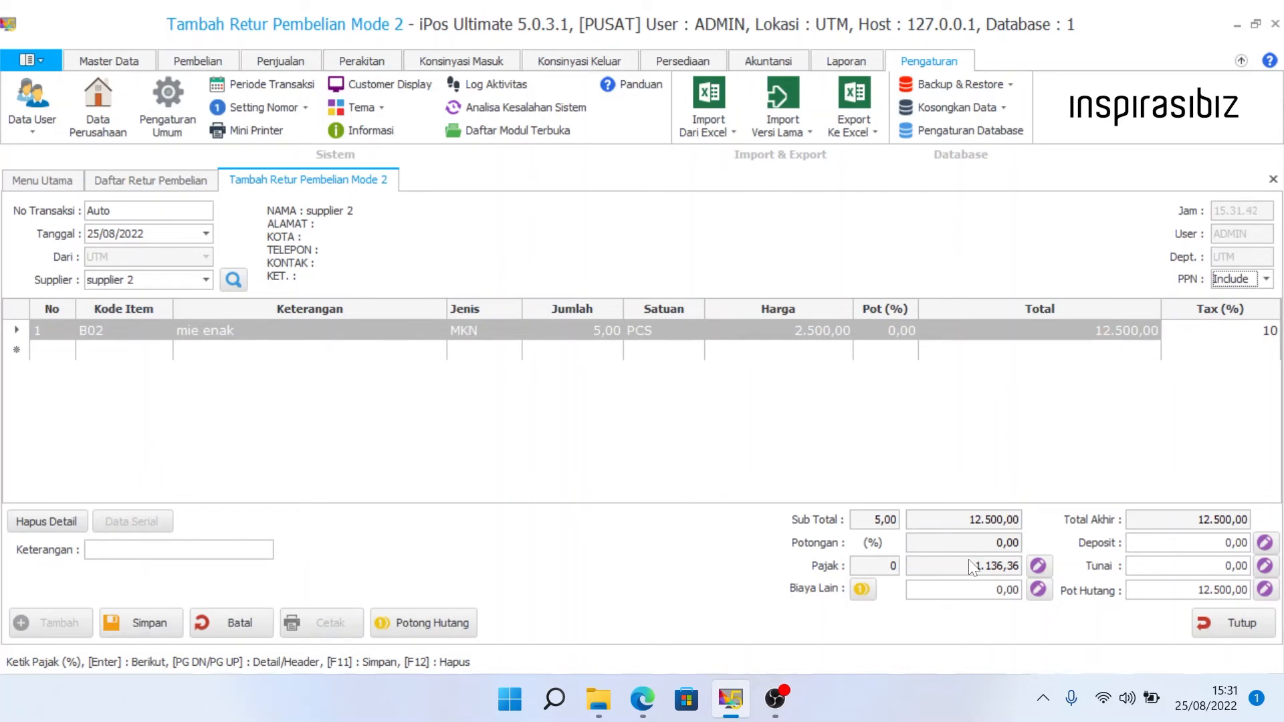
# Review the other costs, deposit, cash and debt deduction fields, then view the supplier's debt deduction window without saving.
pyautogui.click(1007, 590)
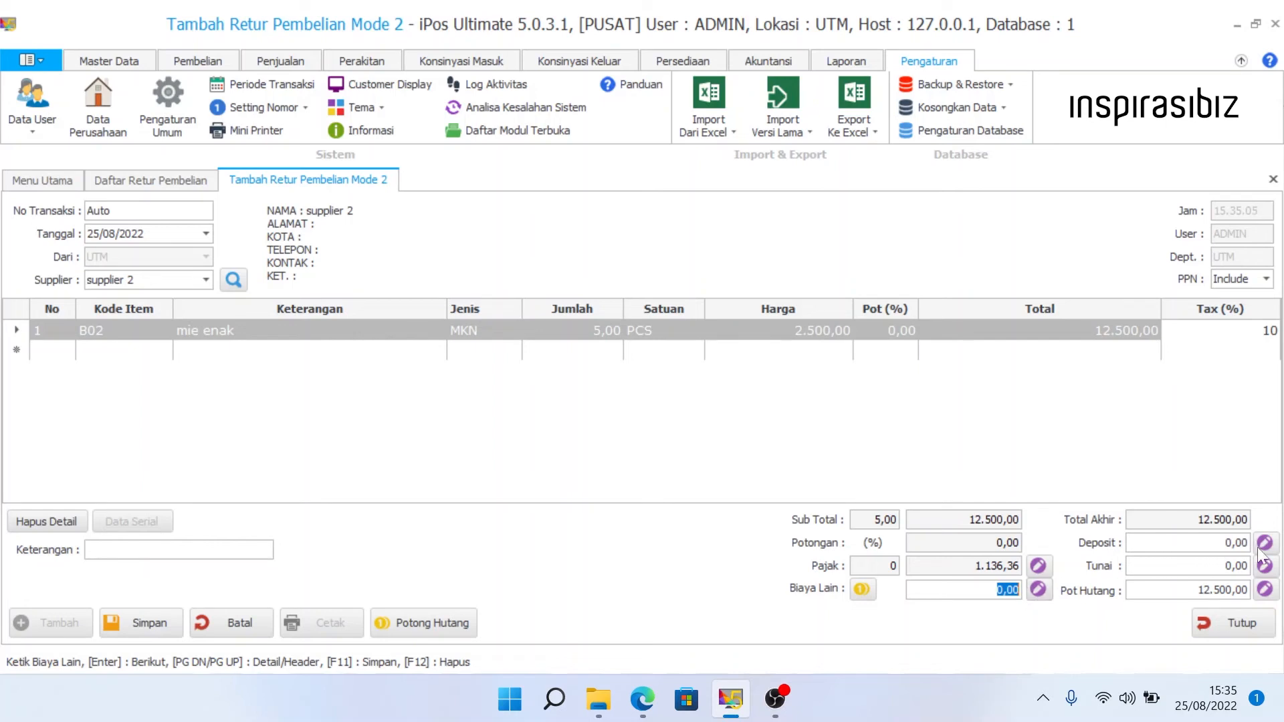
pyautogui.press('Return')
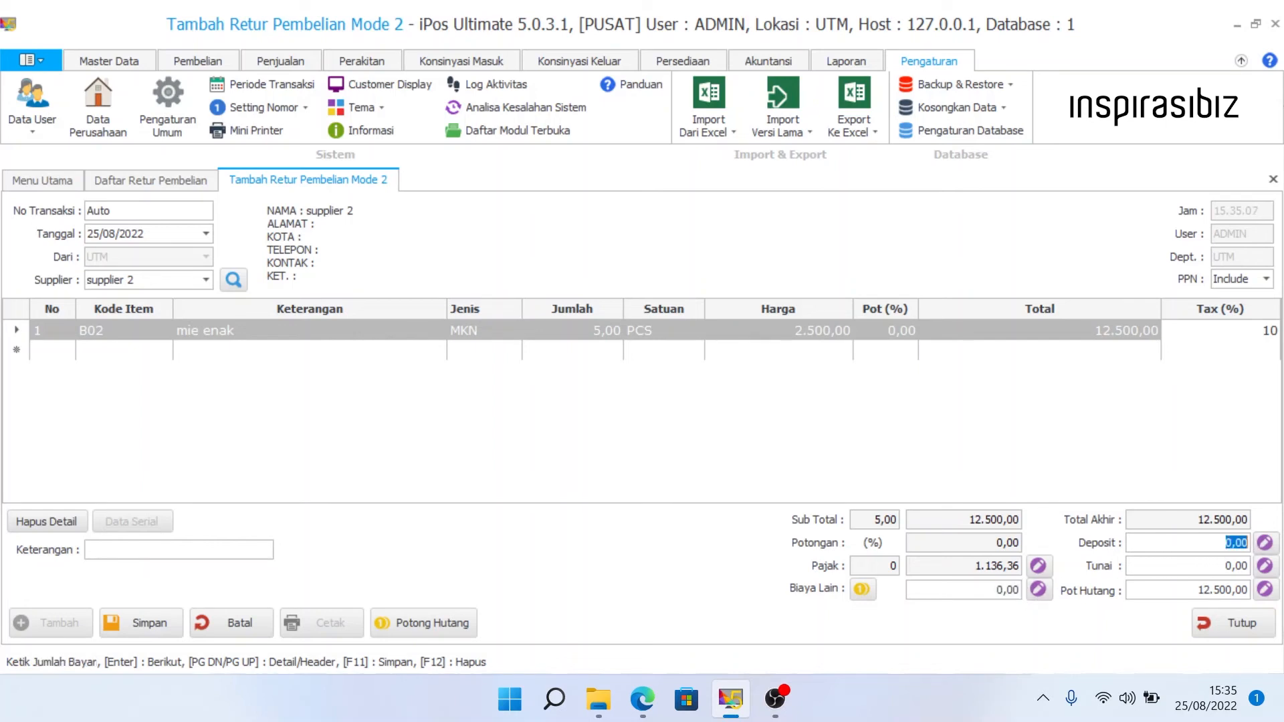
pyautogui.press('Return')
pyautogui.press('Return')
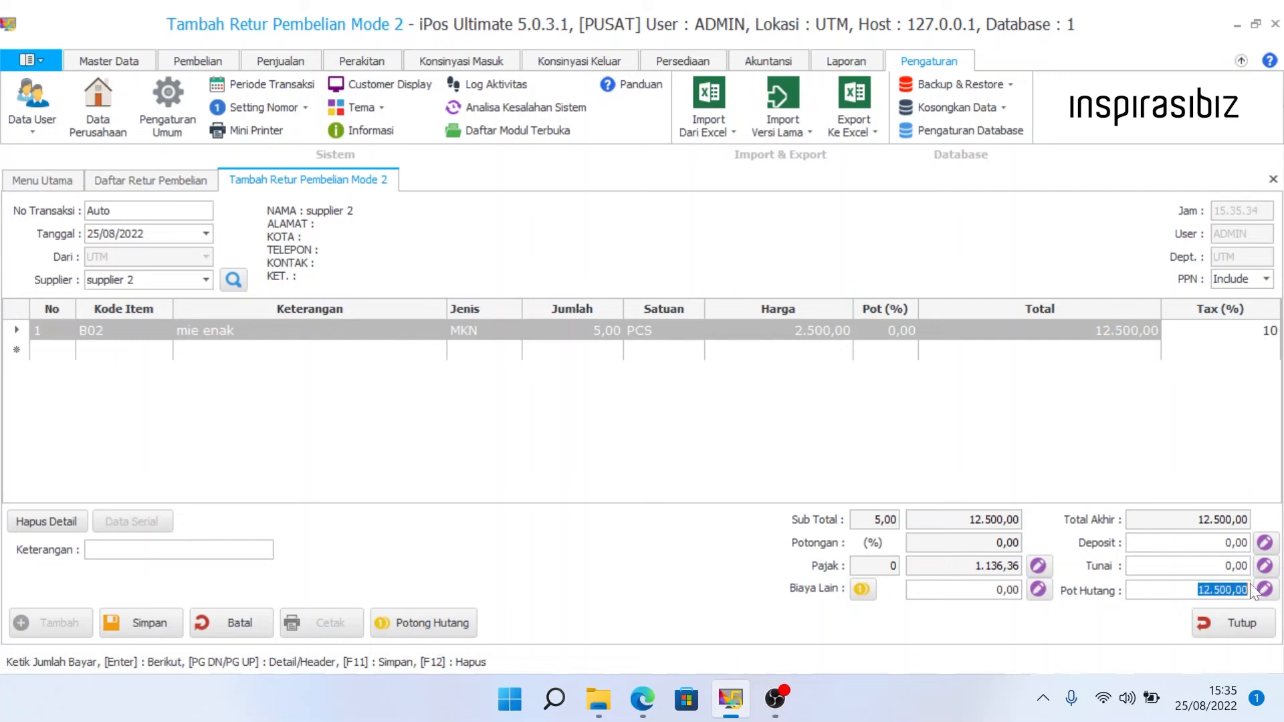
pyautogui.moveTo(1223, 543); pyautogui.dragTo(1255, 547)
pyautogui.press('Return')
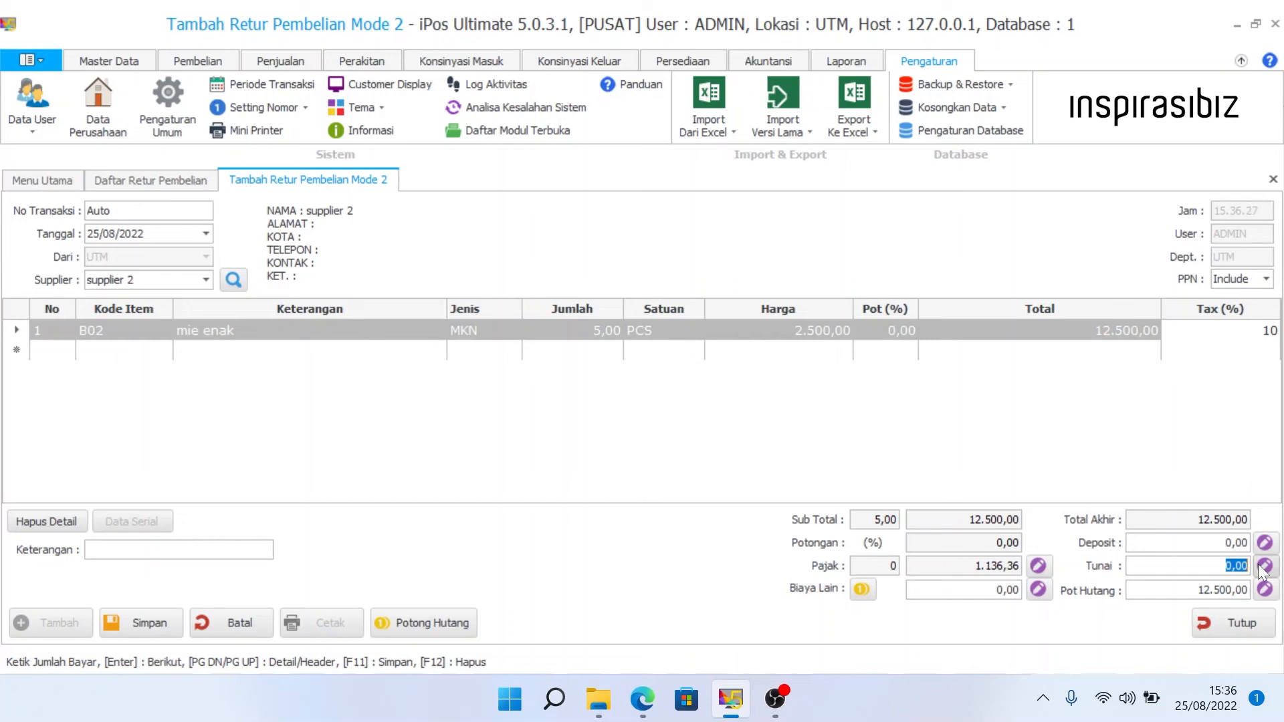
pyautogui.press('Return')
pyautogui.click(447, 628)
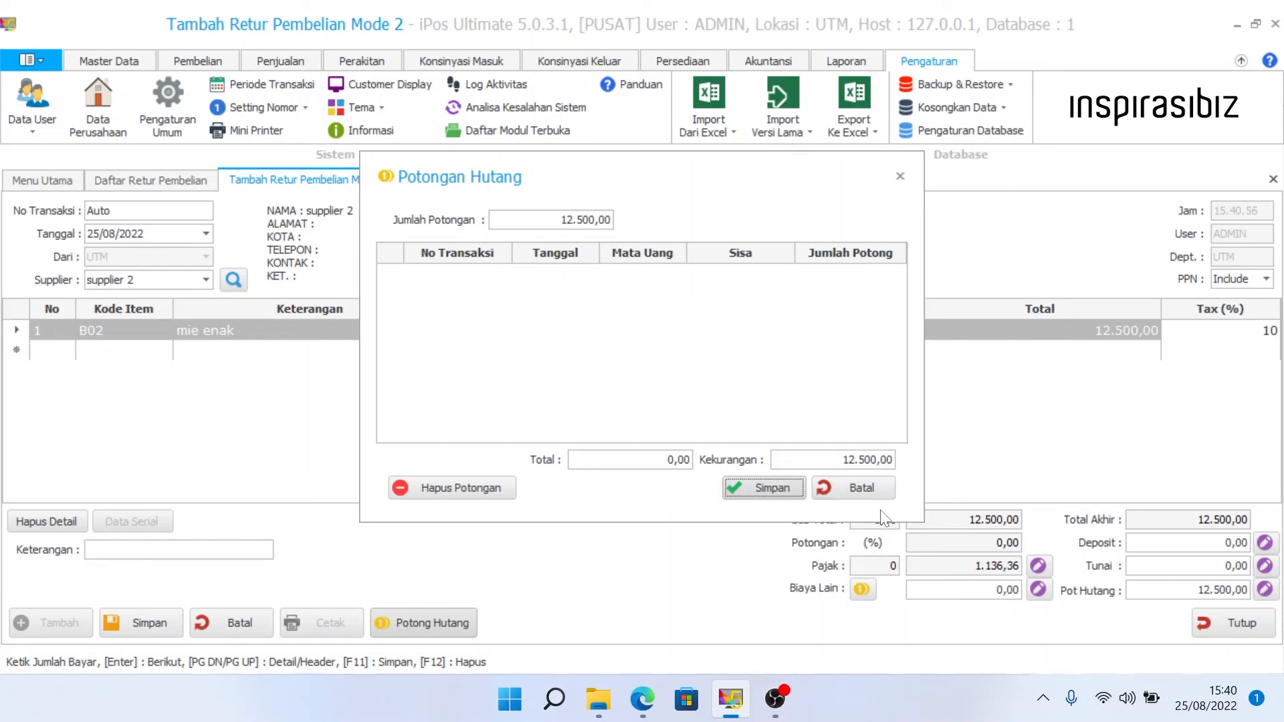
pyautogui.click(870, 492)
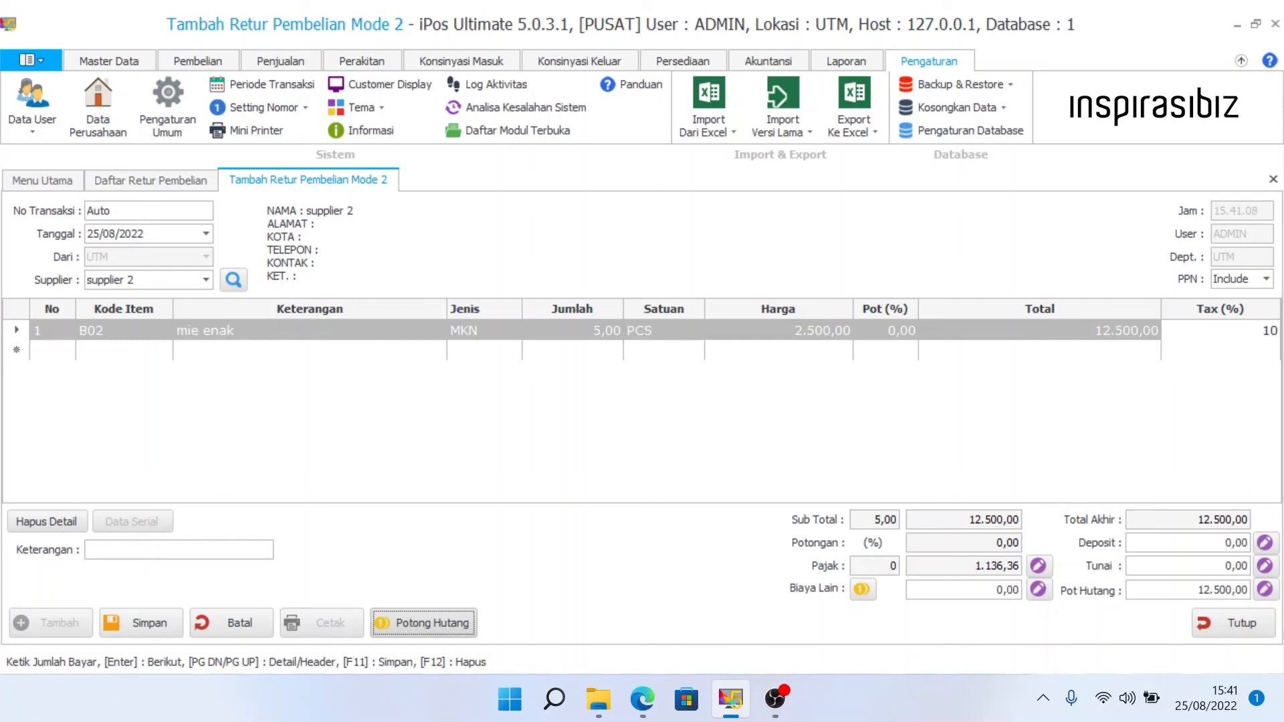
# Settle the return in cash by setting Tunai to 12500.
pyautogui.click(1228, 566)
pyautogui.doubleClick(1228, 566)
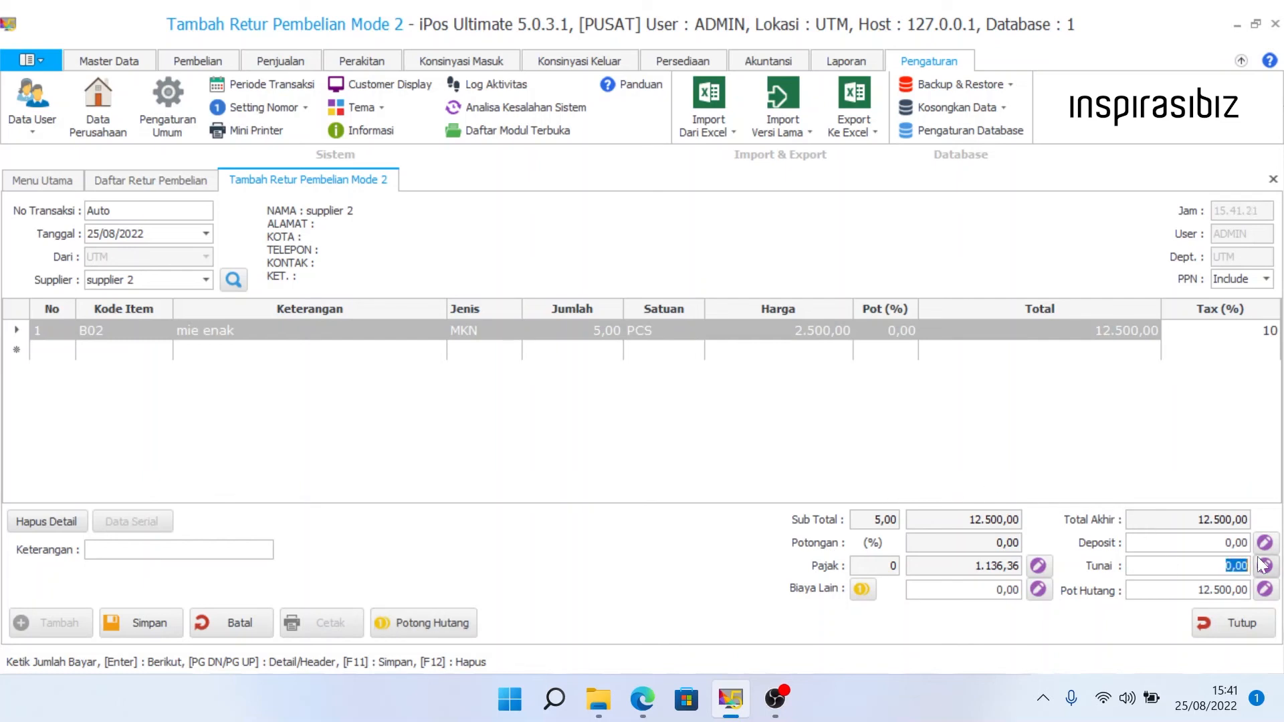
pyautogui.write('12500')
pyautogui.click(1235, 468)
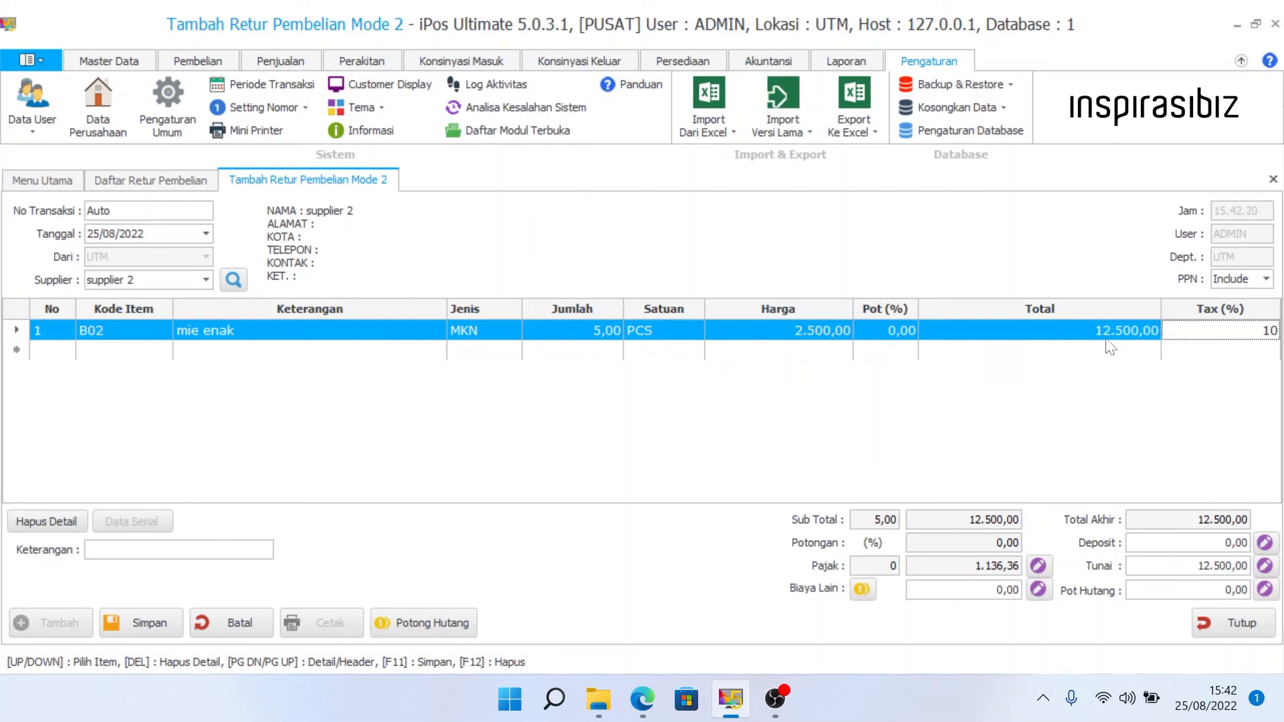
# Set the mie enak row's tax to 11% and save the purchase return.
pyautogui.click(1262, 330)
pyautogui.doubleClick(1262, 331)
pyautogui.write('11')
pyautogui.press('Return')
pyautogui.click(153, 622)
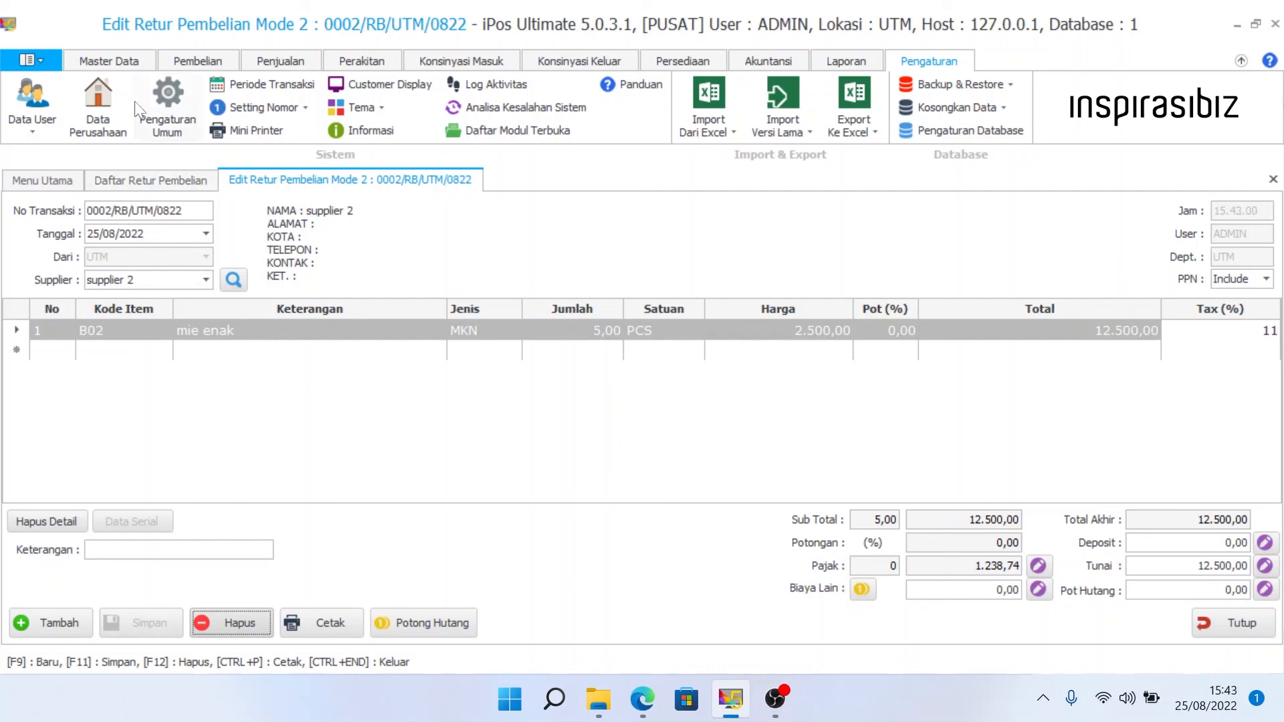
# Look up "mie" in the stock card, process the August 2022 movements of mie enak (B02) for warehouse UTM and check the Retur Beli entry.
pyautogui.click(121, 54)
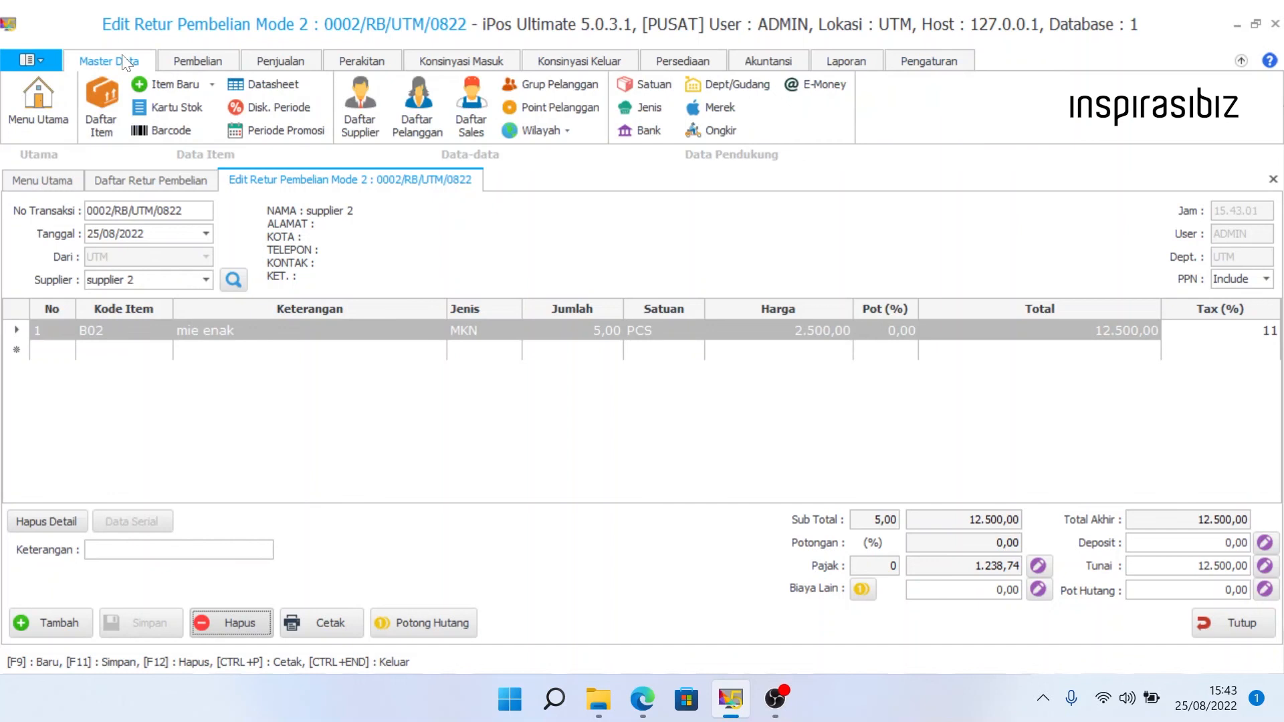
pyautogui.click(188, 107)
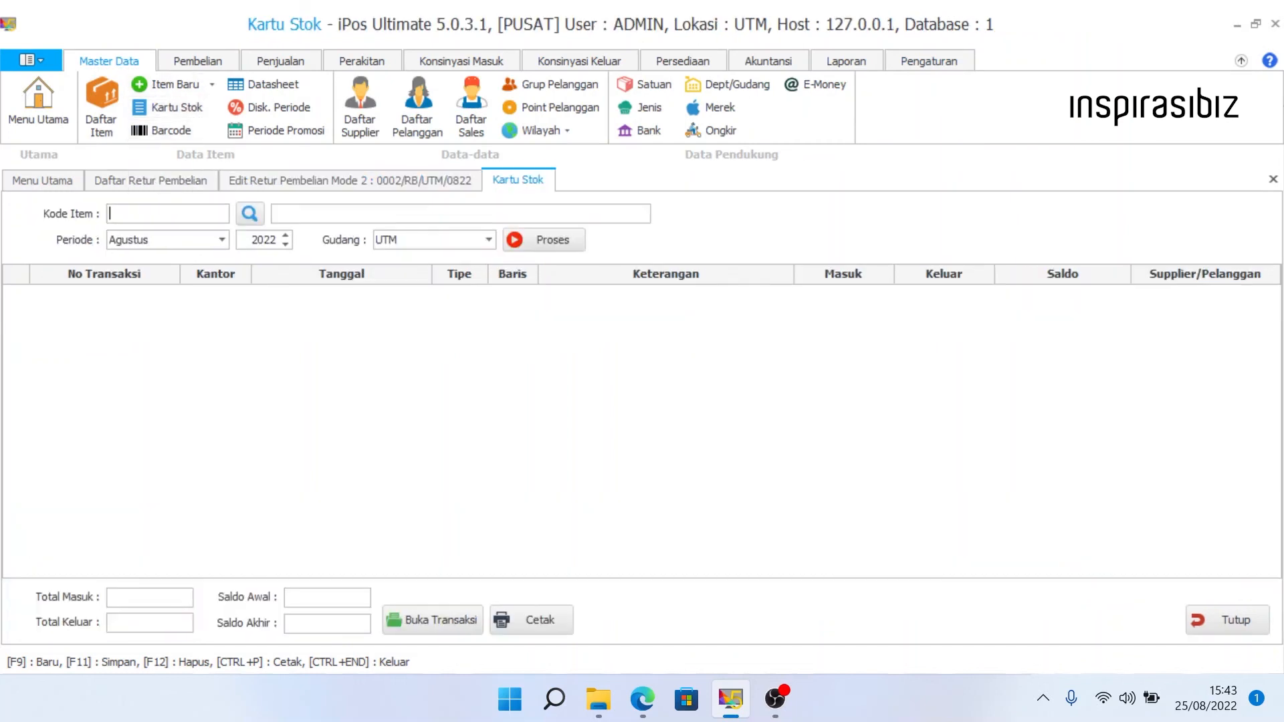
pyautogui.write('mie')
pyautogui.press('Return')
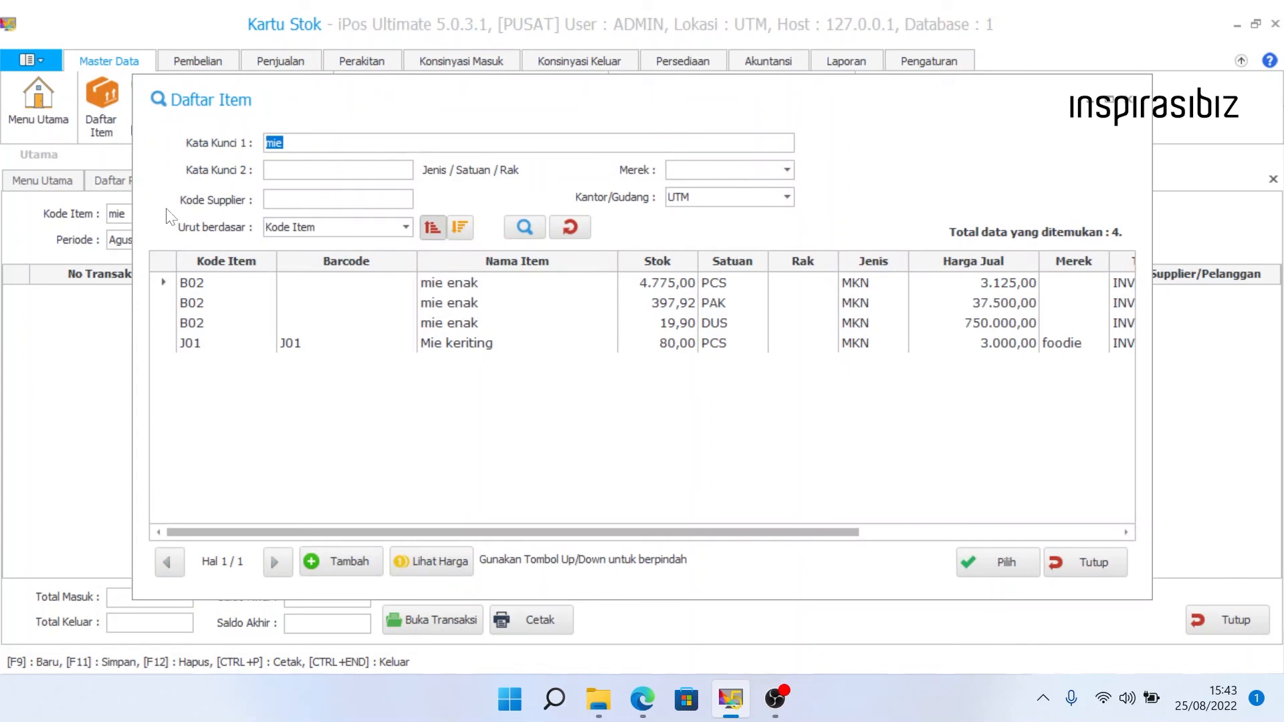
pyautogui.doubleClick(508, 288)
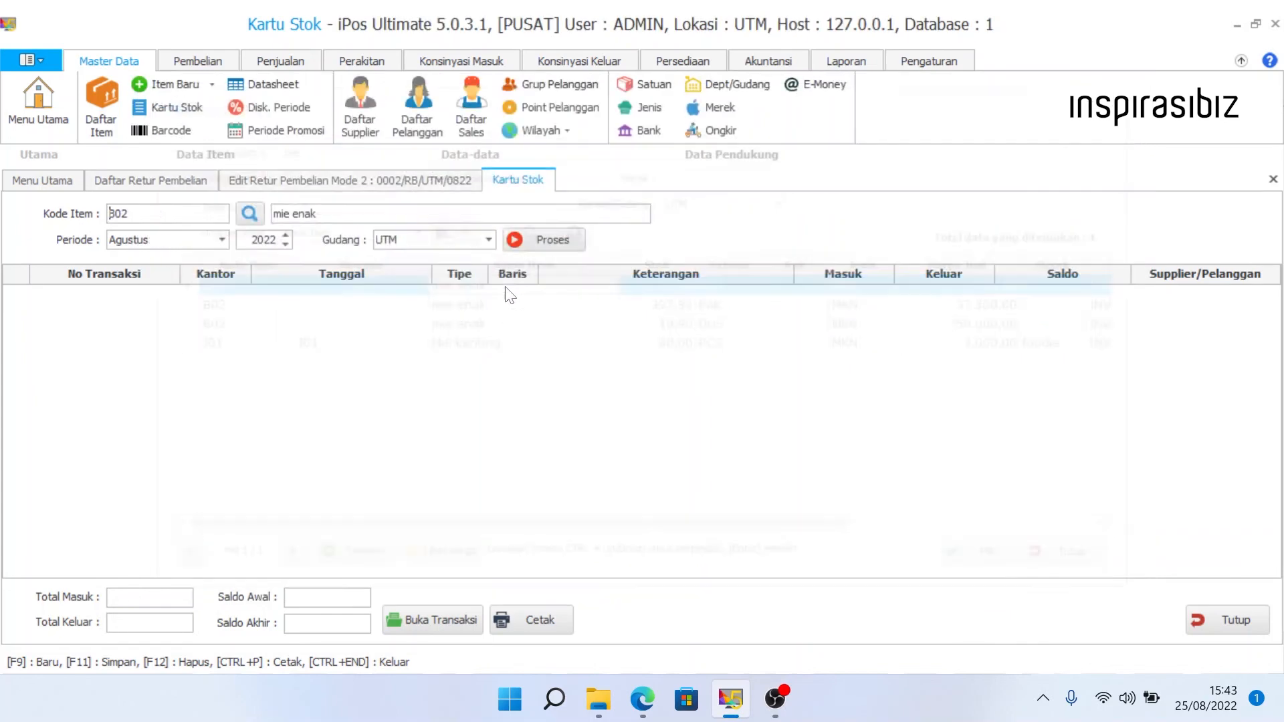
pyautogui.click(555, 239)
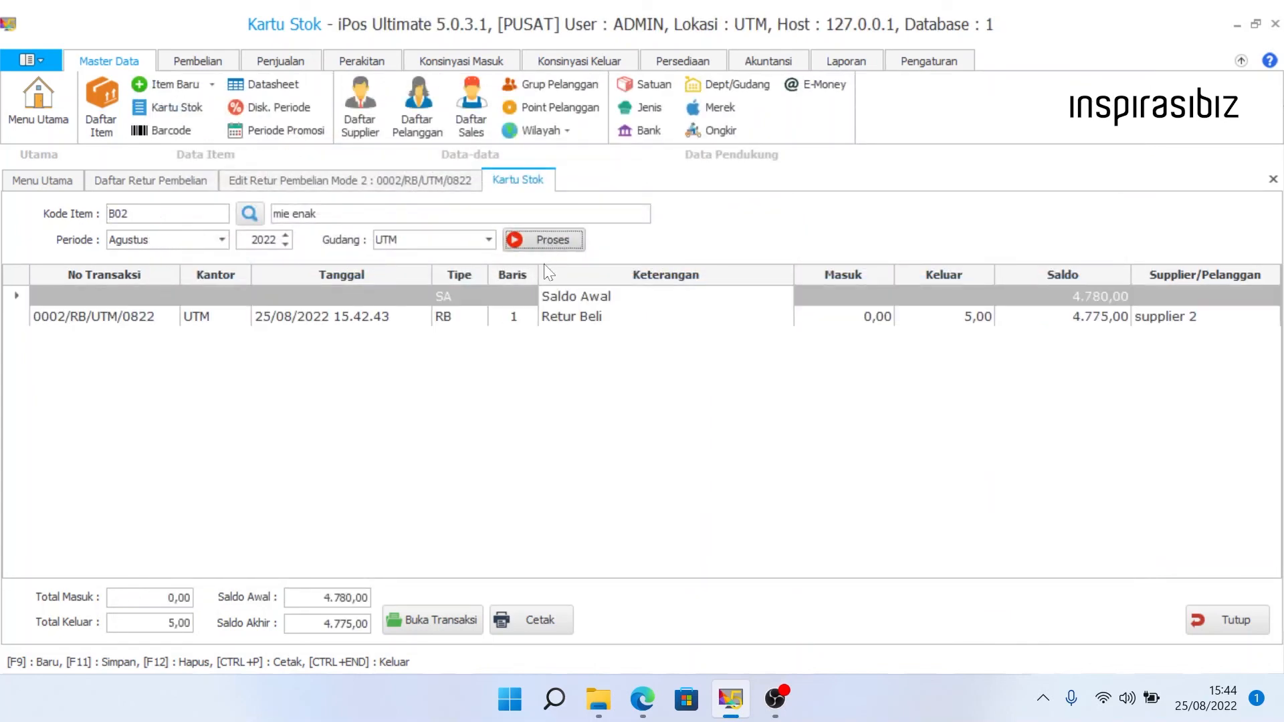
pyautogui.click(549, 321)
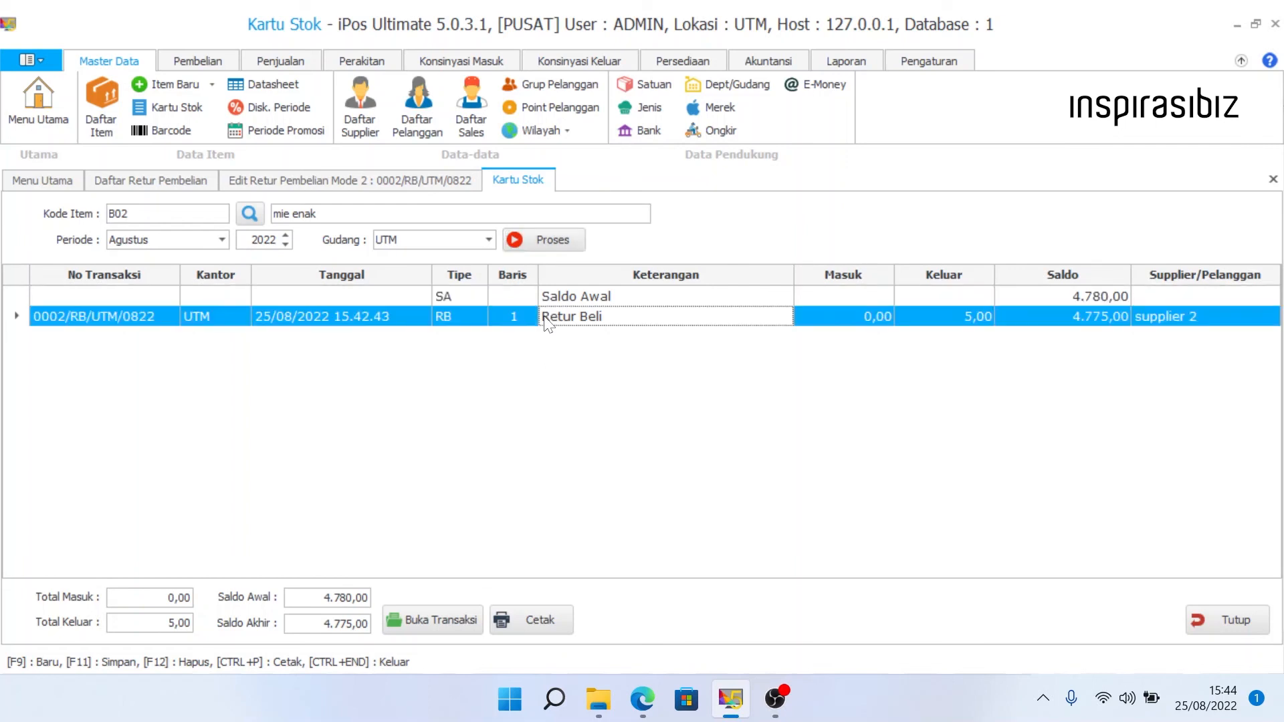